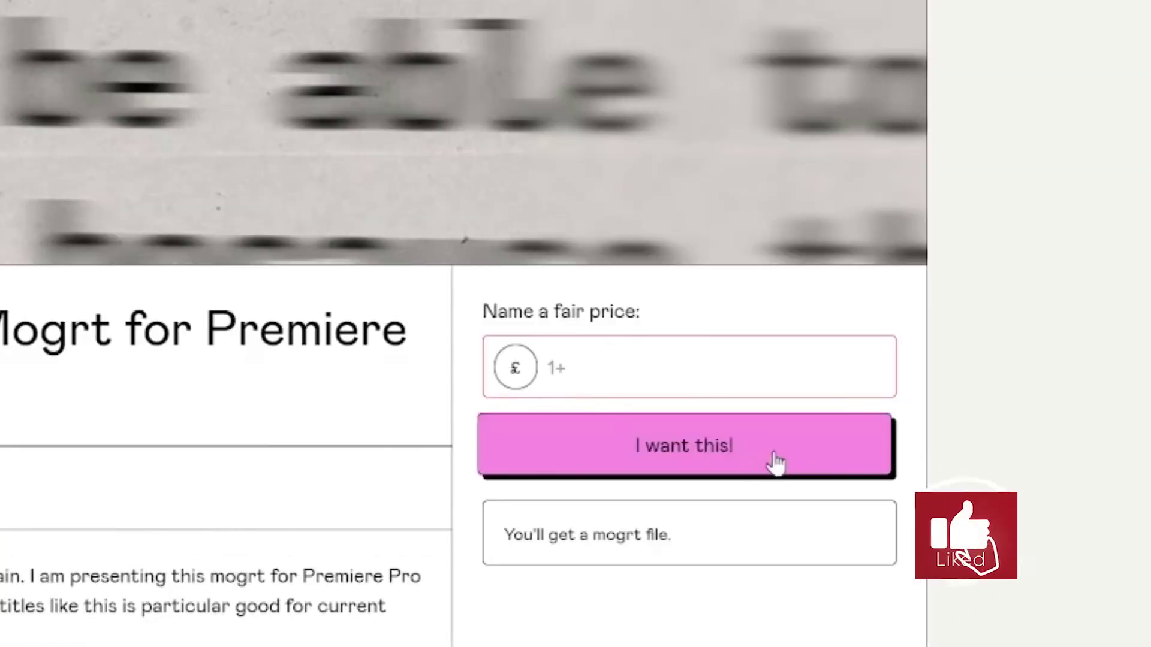
# - Request the Premiere mogrt for a price of 0 and bring up the file actions for Flashing Keyword Text Intro.mogrt
pyautogui.click(668, 362)
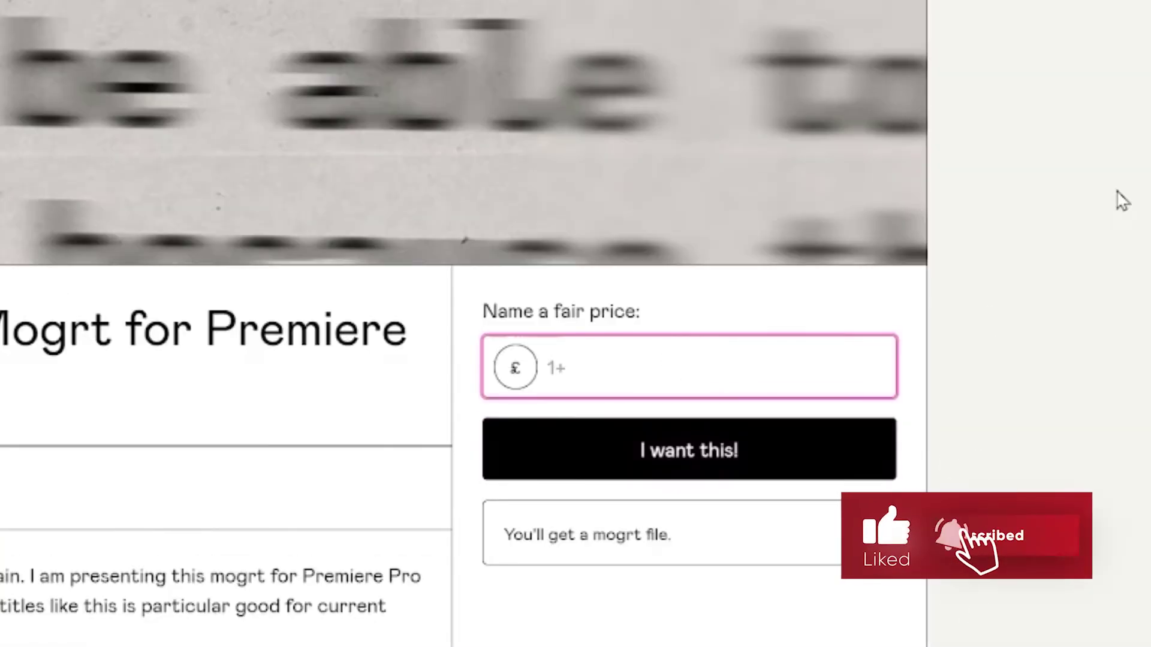
pyautogui.write('0')
pyautogui.click(695, 471)
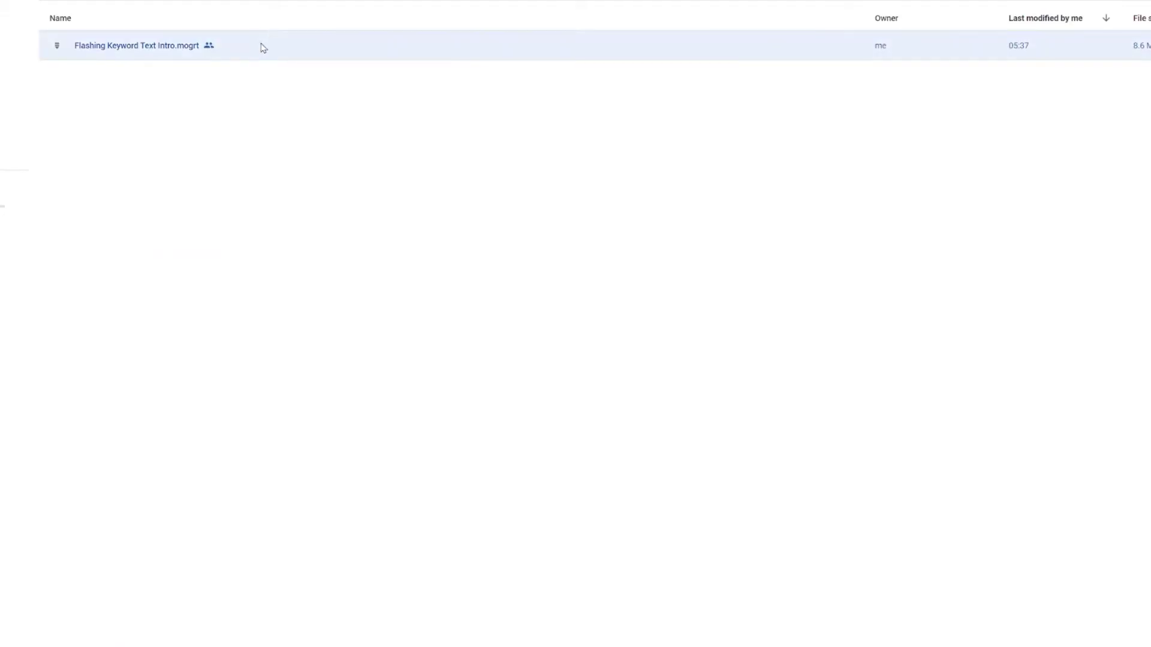
pyautogui.rightClick(263, 48)
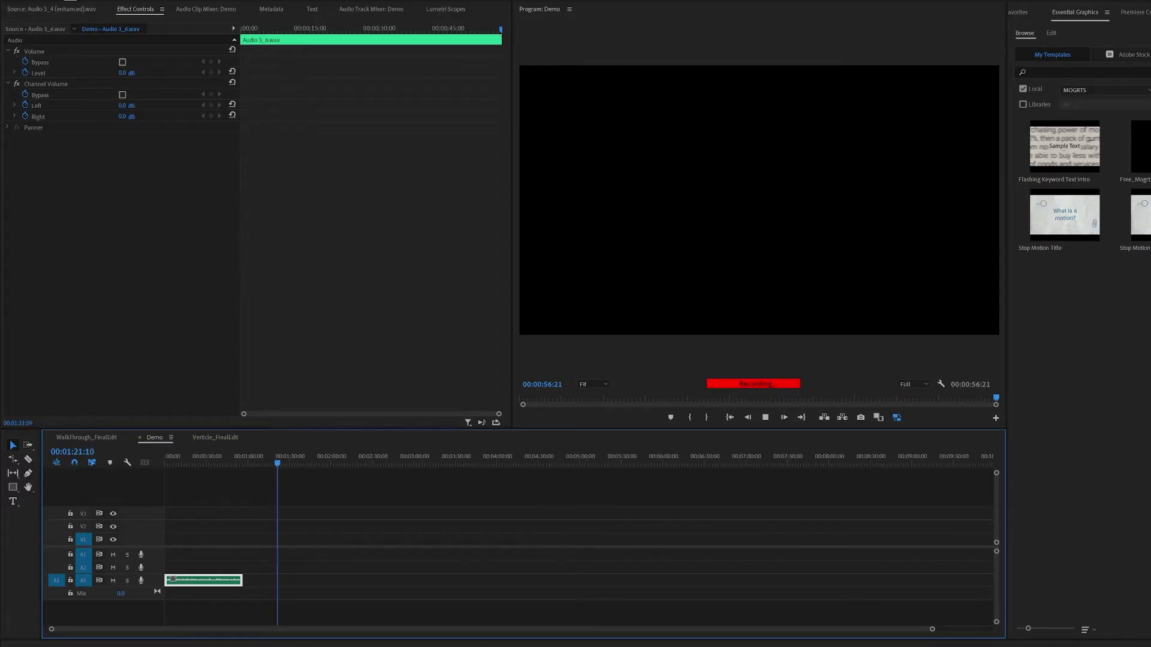
# - In Premiere Pro, show Essential Graphics and place the Flashing Keyword Text Intro template at the start of video track V1
pyautogui.click(208, 1)
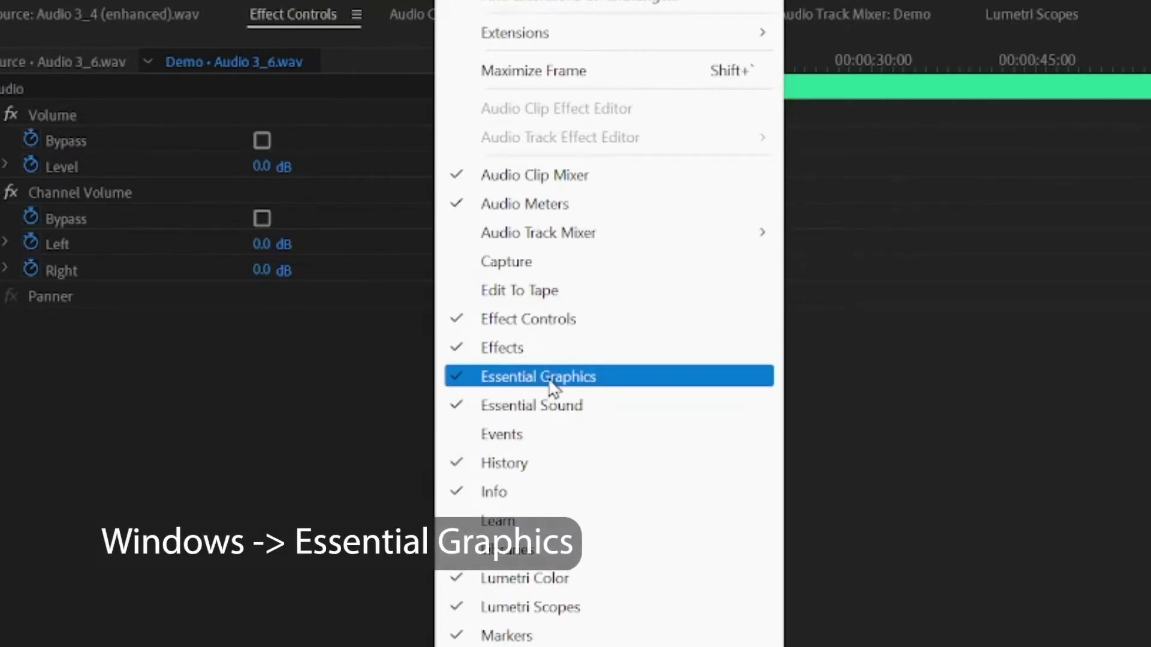
pyautogui.click(551, 384)
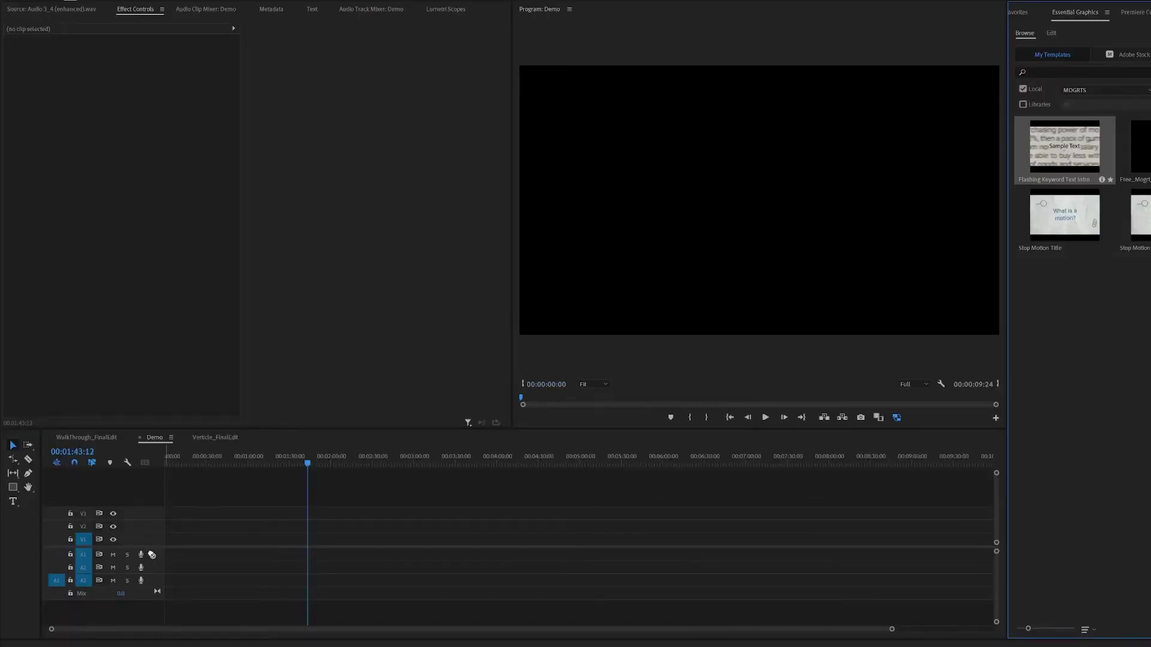
pyautogui.click(244, 525)
pyautogui.moveTo(1087, 149); pyautogui.dragTo(167, 542)
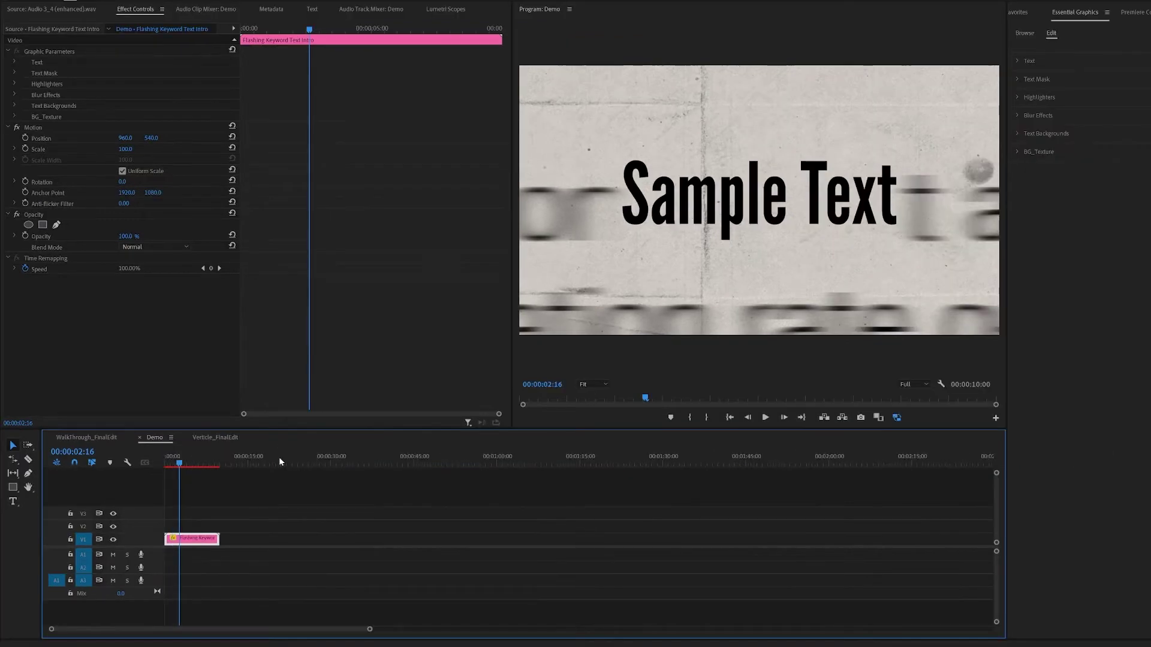
# - Set the Flashing Keyword Text Intro clip's Scale to 50
pyautogui.click(188, 462)
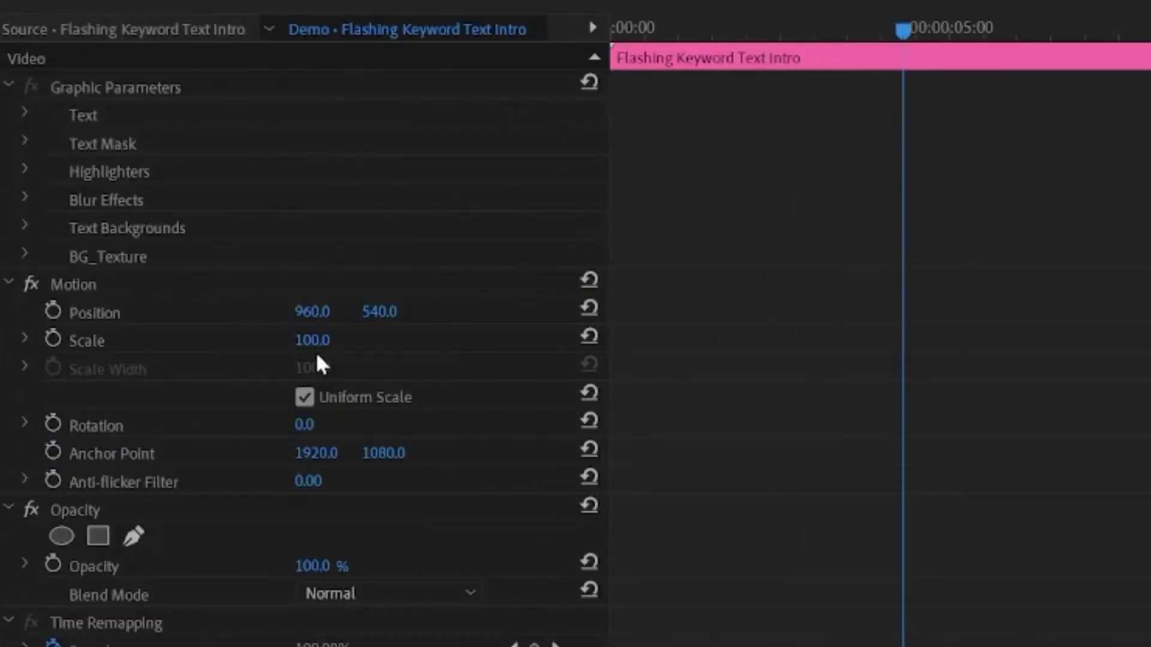
pyautogui.click(312, 340)
pyautogui.write('50')
pyautogui.press('Return')
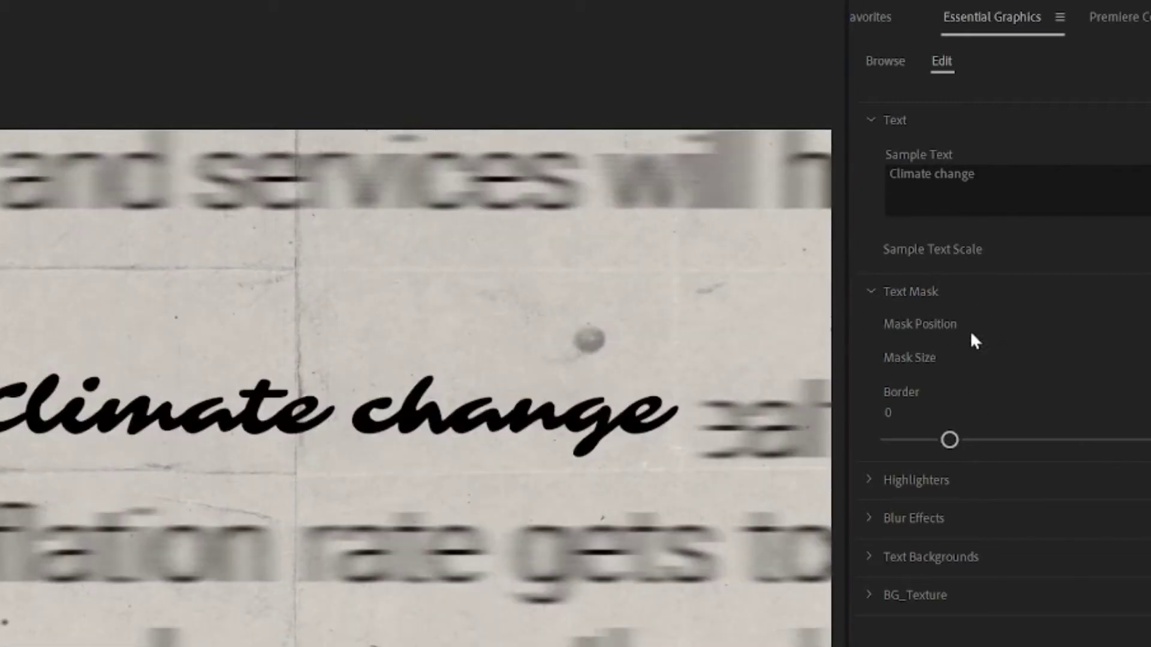
# - Change the Highlighter 01 color to teal green and preview the title
pyautogui.click(869, 482)
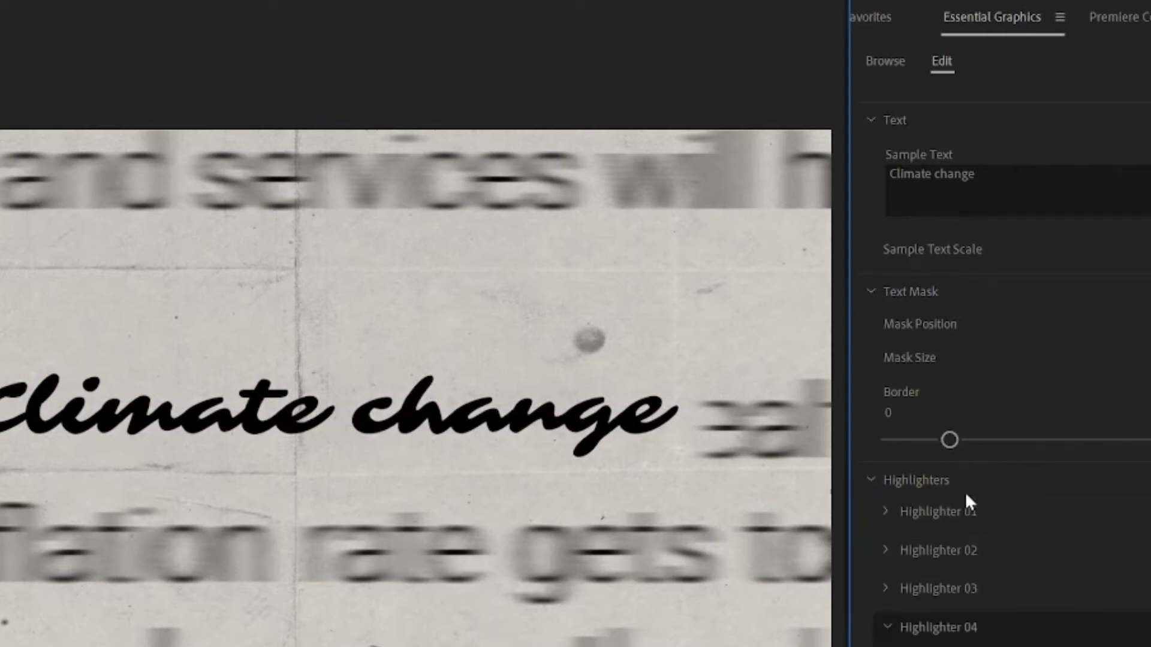
pyautogui.click(886, 589)
pyautogui.click(884, 589)
pyautogui.click(886, 629)
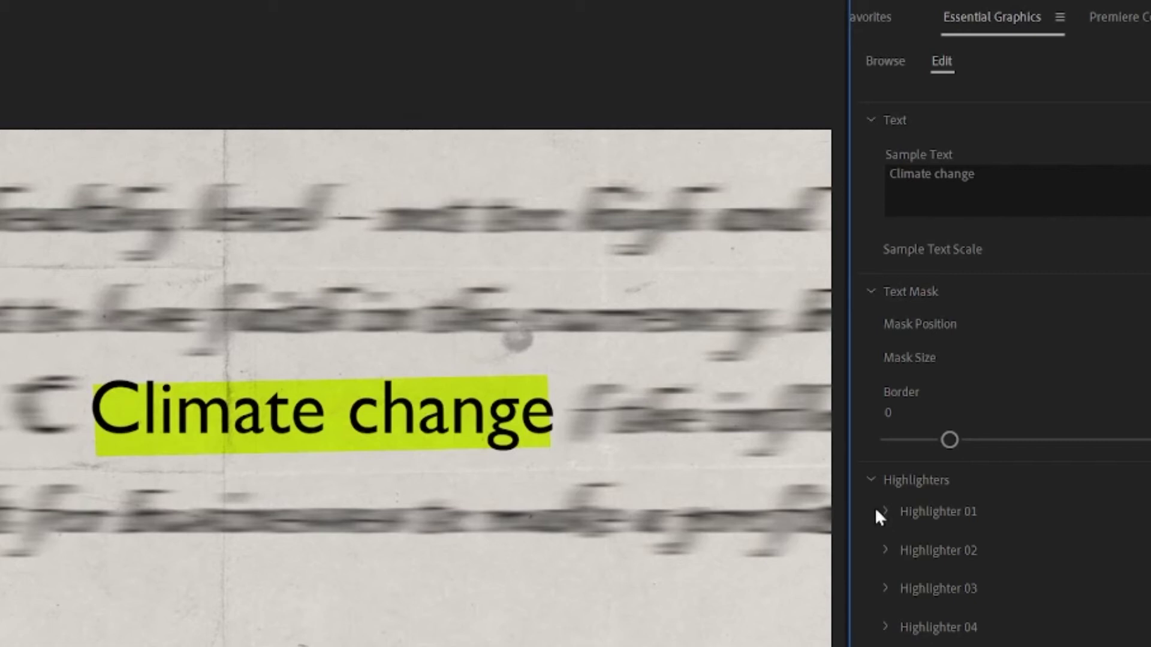
pyautogui.click(886, 512)
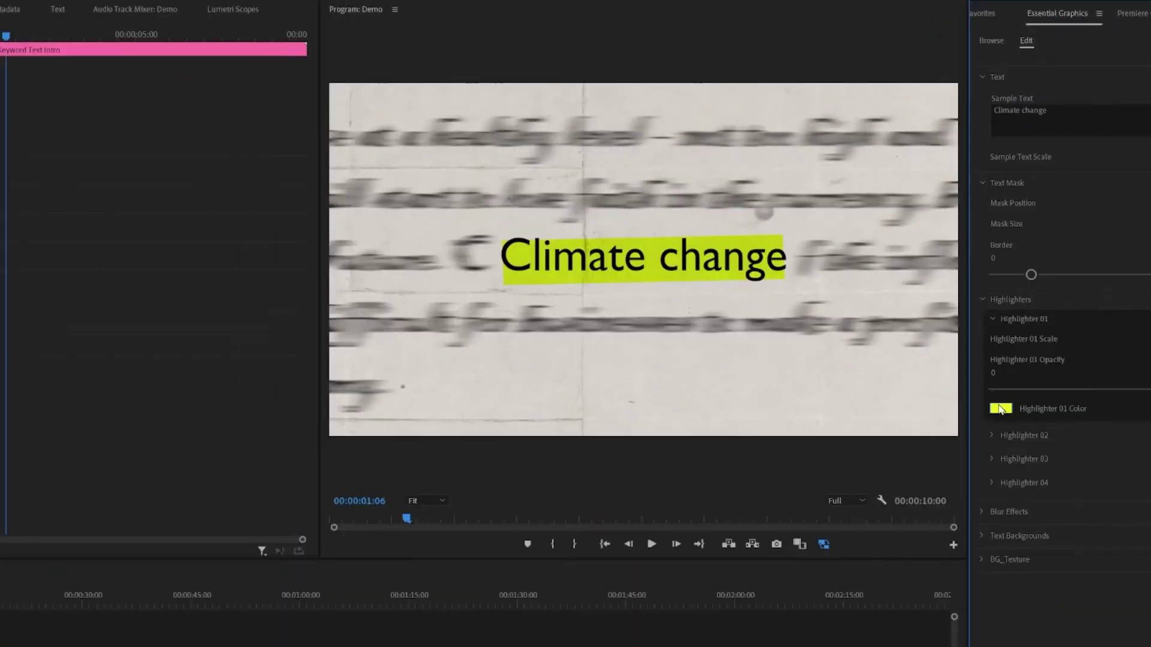
pyautogui.click(1000, 409)
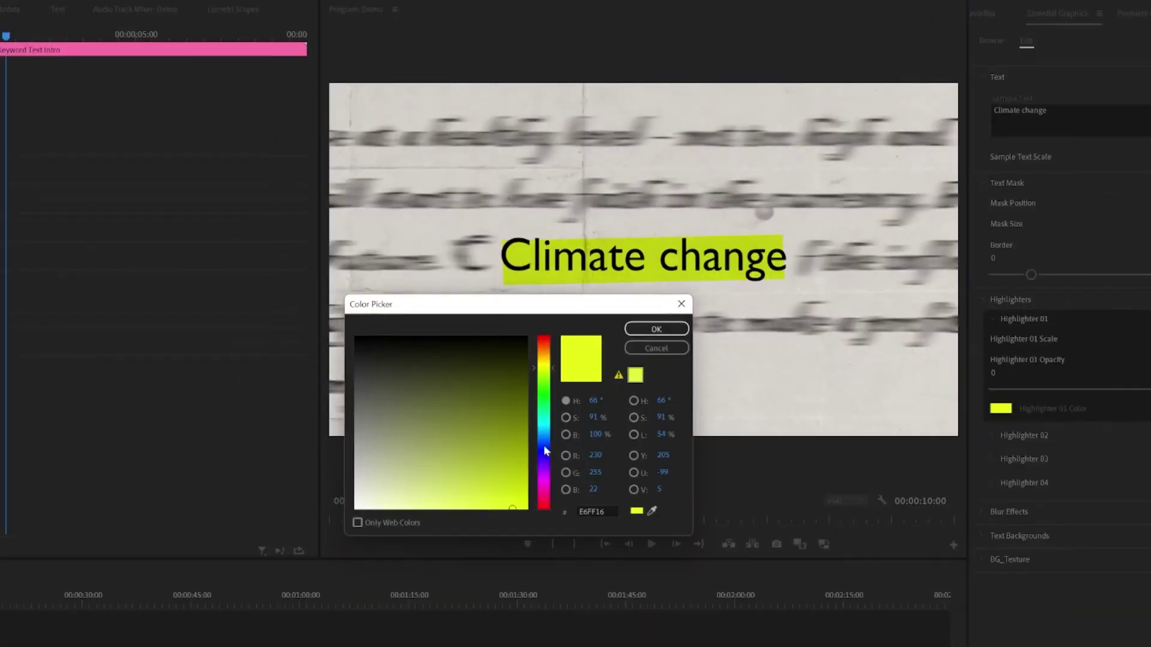
pyautogui.click(543, 417)
pyautogui.moveTo(531, 404)
pyautogui.mouseDown()
pyautogui.moveTo(530, 432)
pyautogui.moveTo(508, 429)
pyautogui.moveTo(521, 444)
pyautogui.mouseUp()
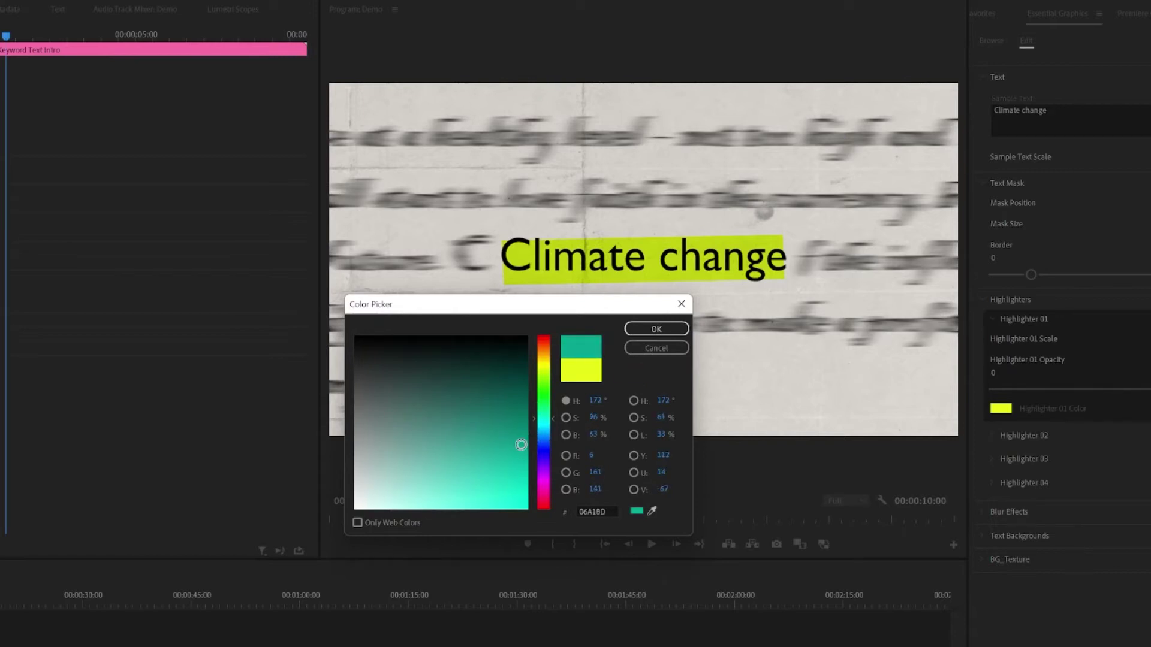
pyautogui.click(657, 329)
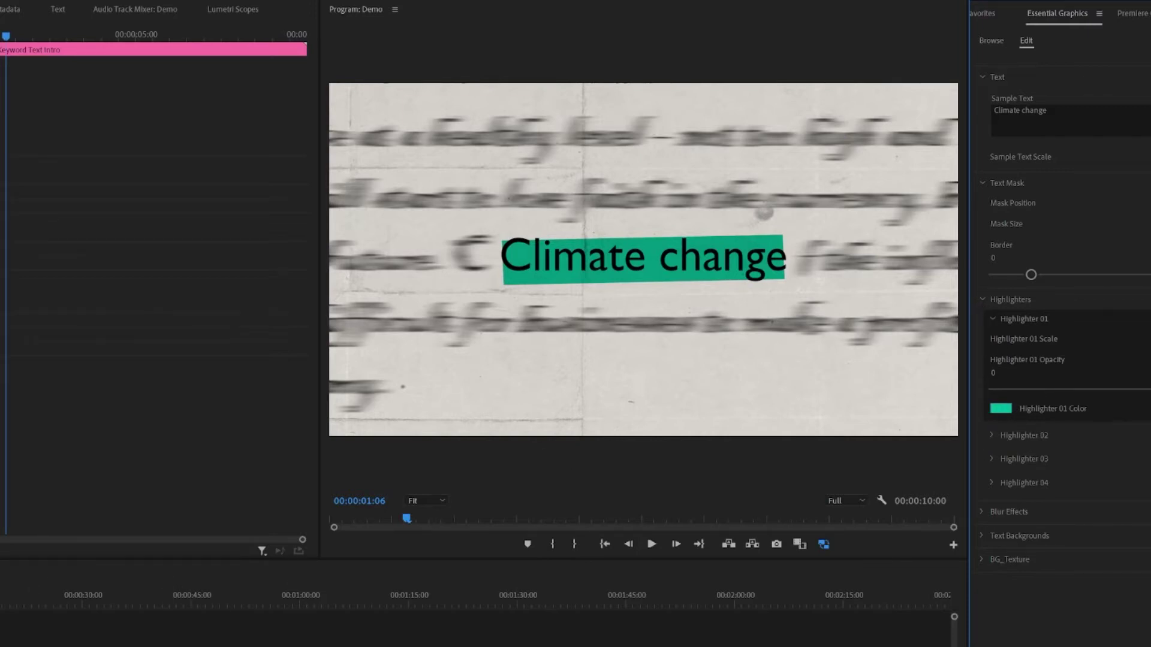
pyautogui.press('space')
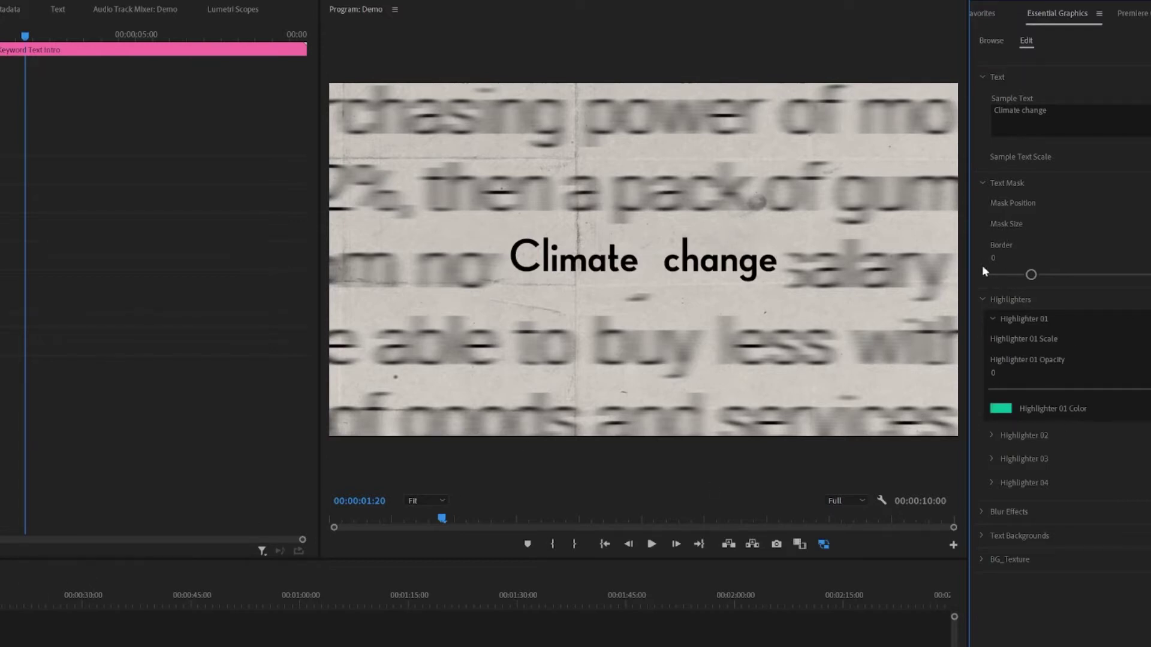
pyautogui.click(983, 299)
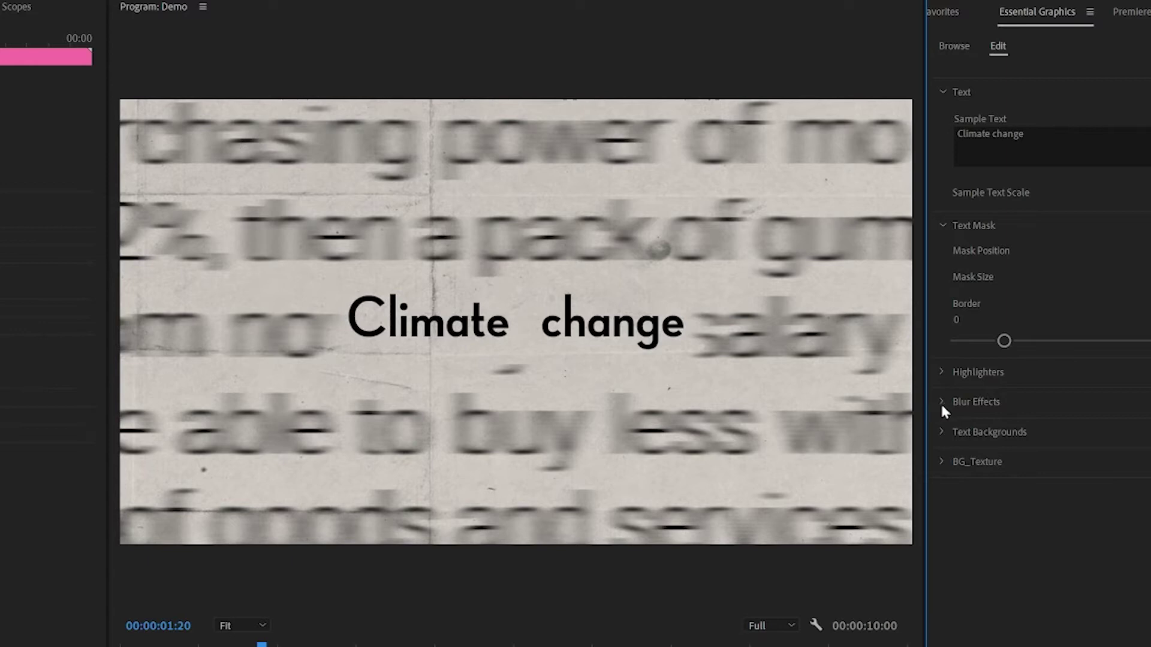
# - Try a weaker and a stronger Background Text Blur Level, ending at the original blur strength
pyautogui.click(942, 402)
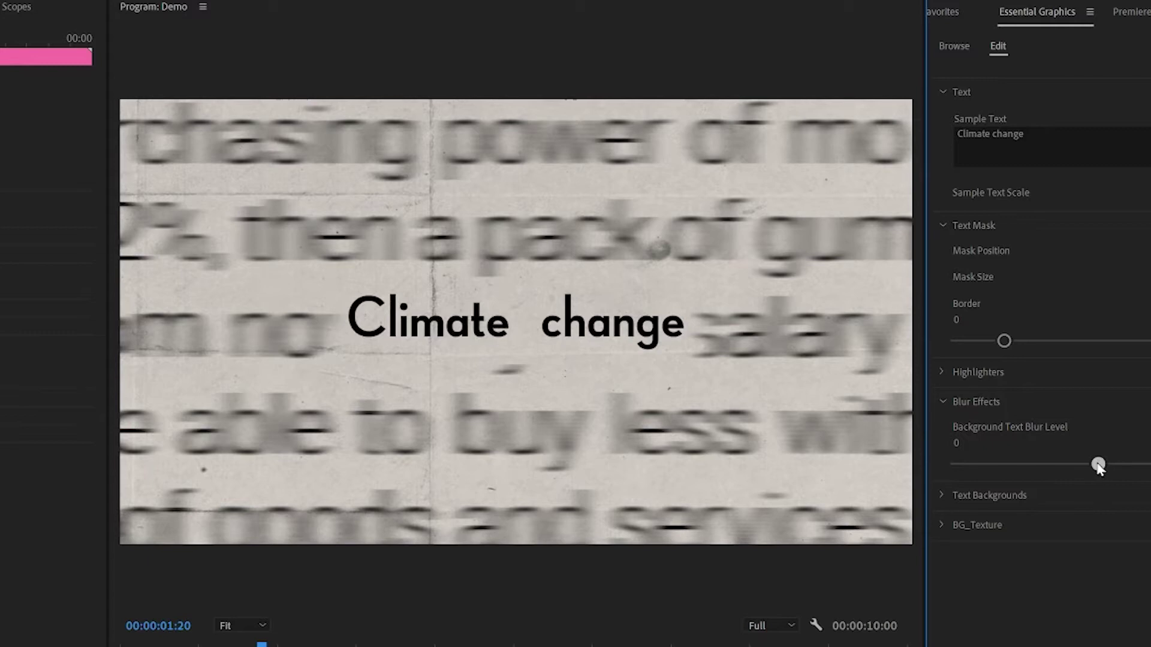
pyautogui.moveTo(1099, 467); pyautogui.dragTo(998, 467)
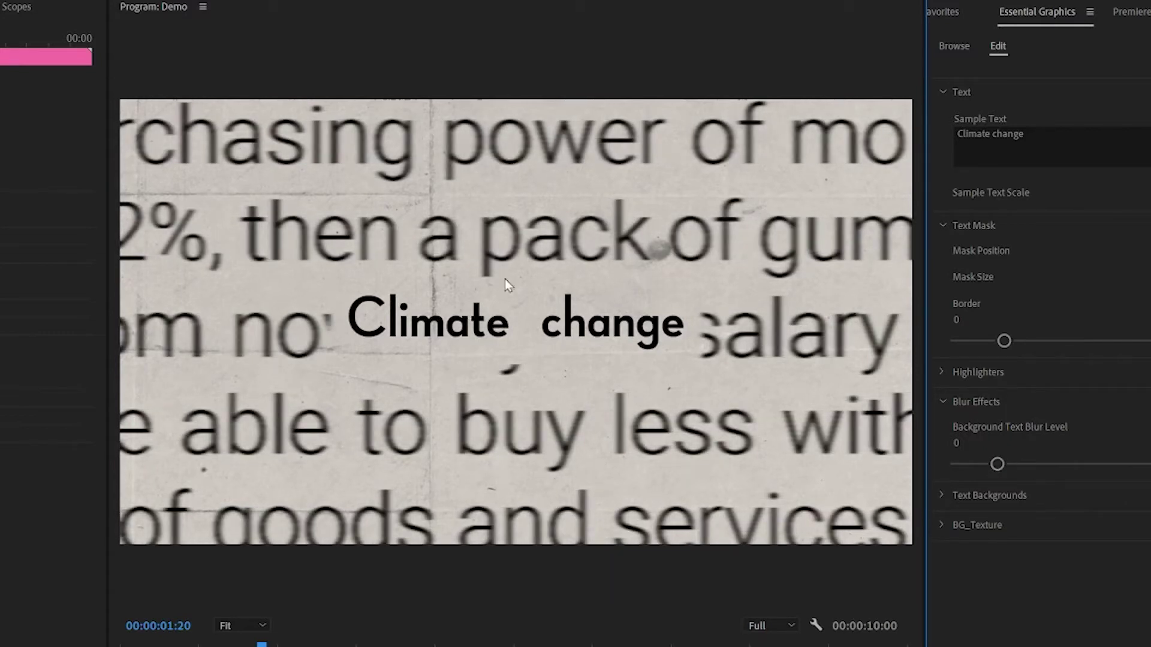
pyautogui.moveTo(1005, 464); pyautogui.dragTo(1150, 465)
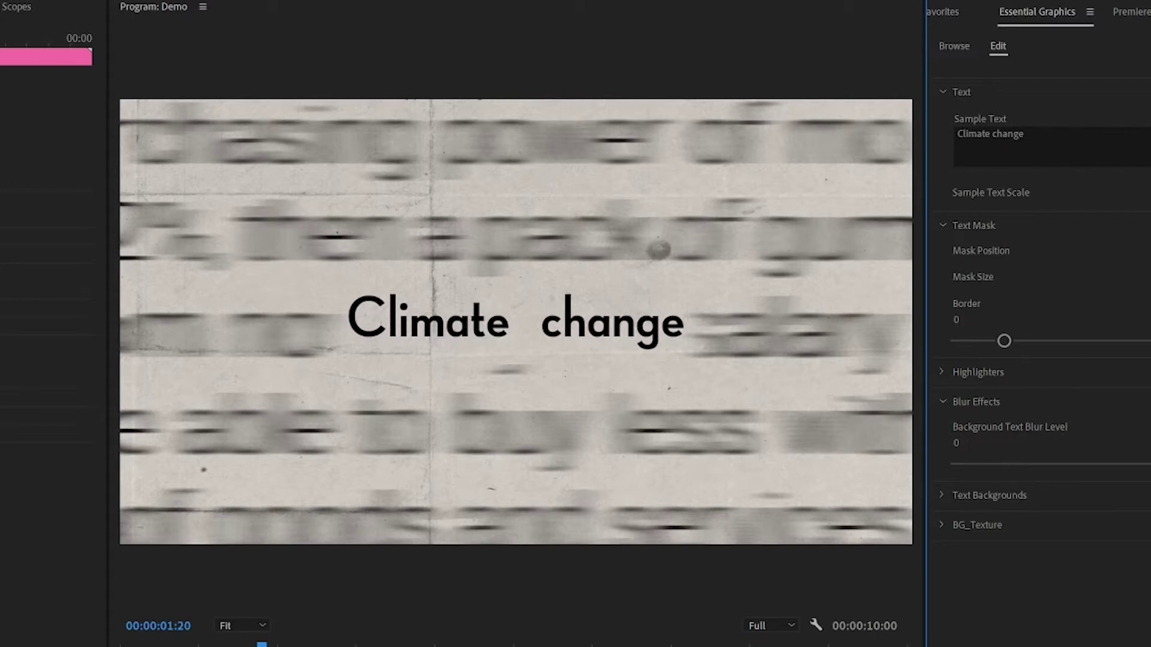
pyautogui.moveTo(1150, 465); pyautogui.dragTo(1139, 464)
pyautogui.moveTo(1138, 464); pyautogui.dragTo(1099, 464)
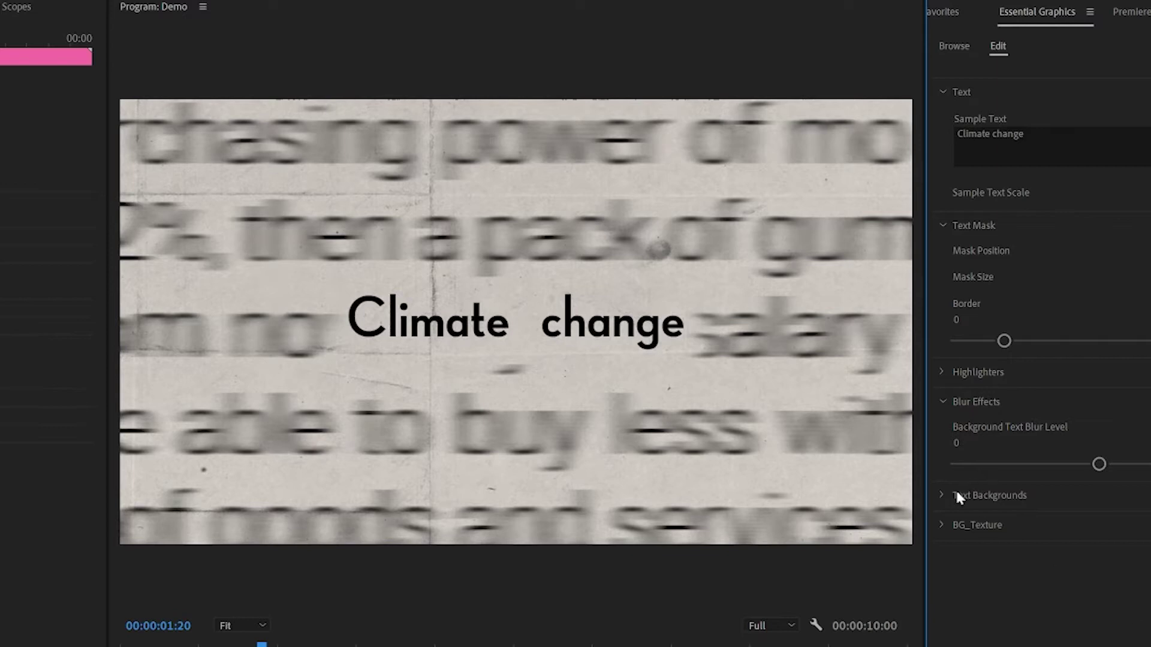
# - Return the playhead to the start of the sequence and open the BG_01 settings of the text backgrounds
pyautogui.click(941, 496)
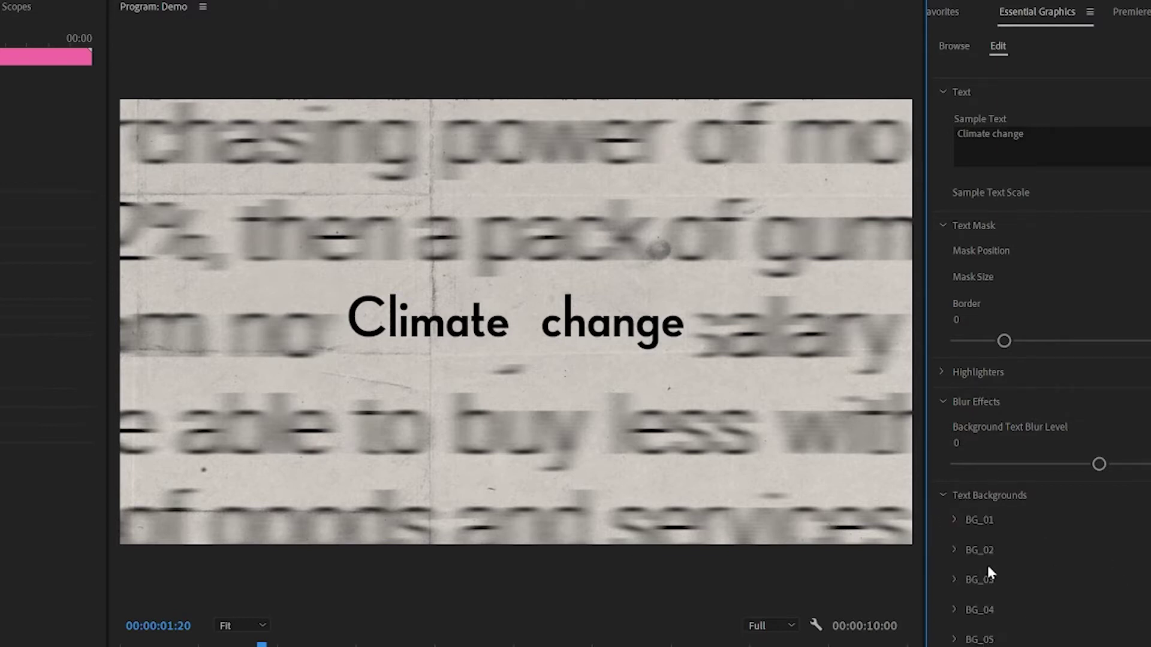
pyautogui.press('Home')
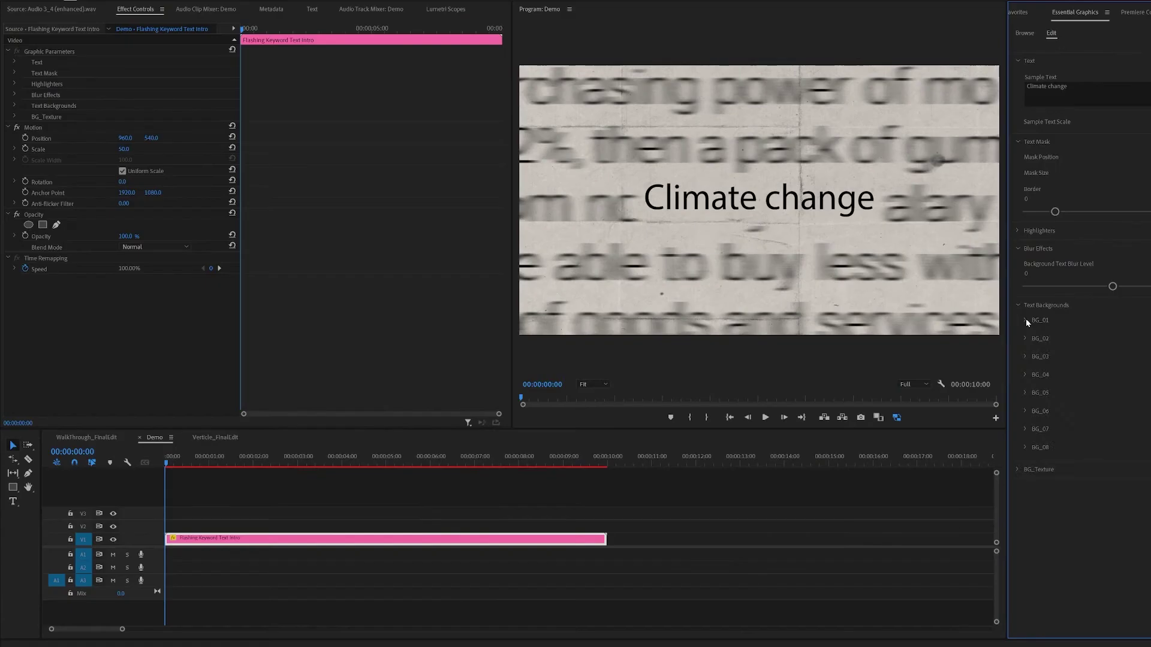
pyautogui.click(958, 519)
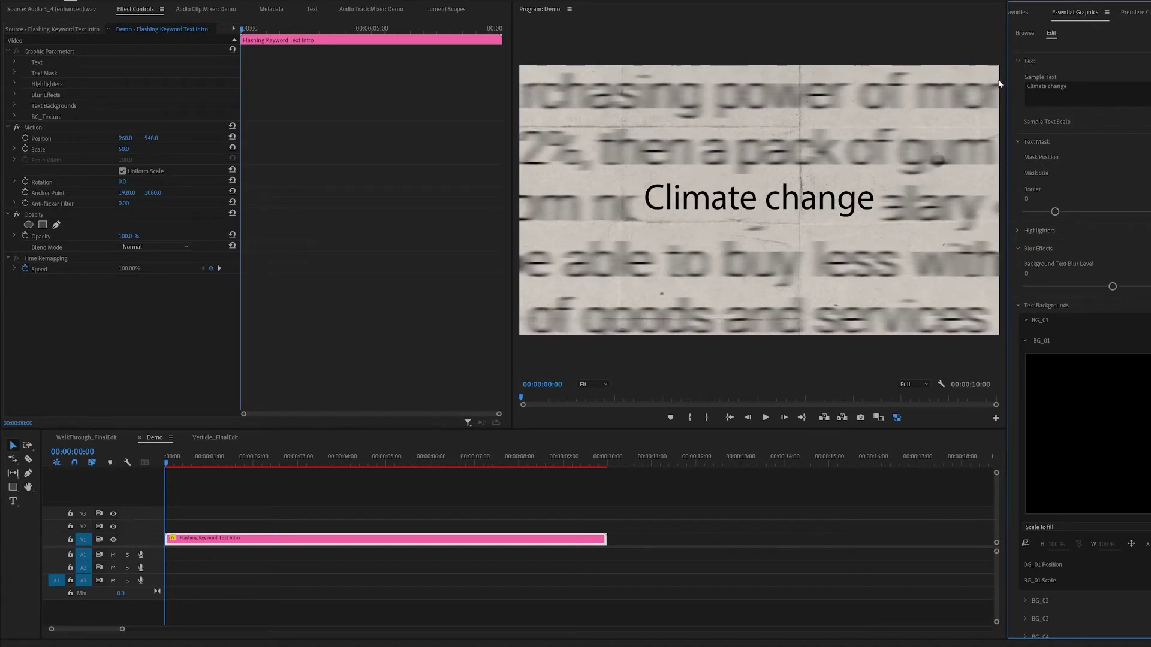
# - Replace the title's sample text with Hello
pyautogui.click(1086, 94)
pyautogui.hotkey('ctrl', 'a')
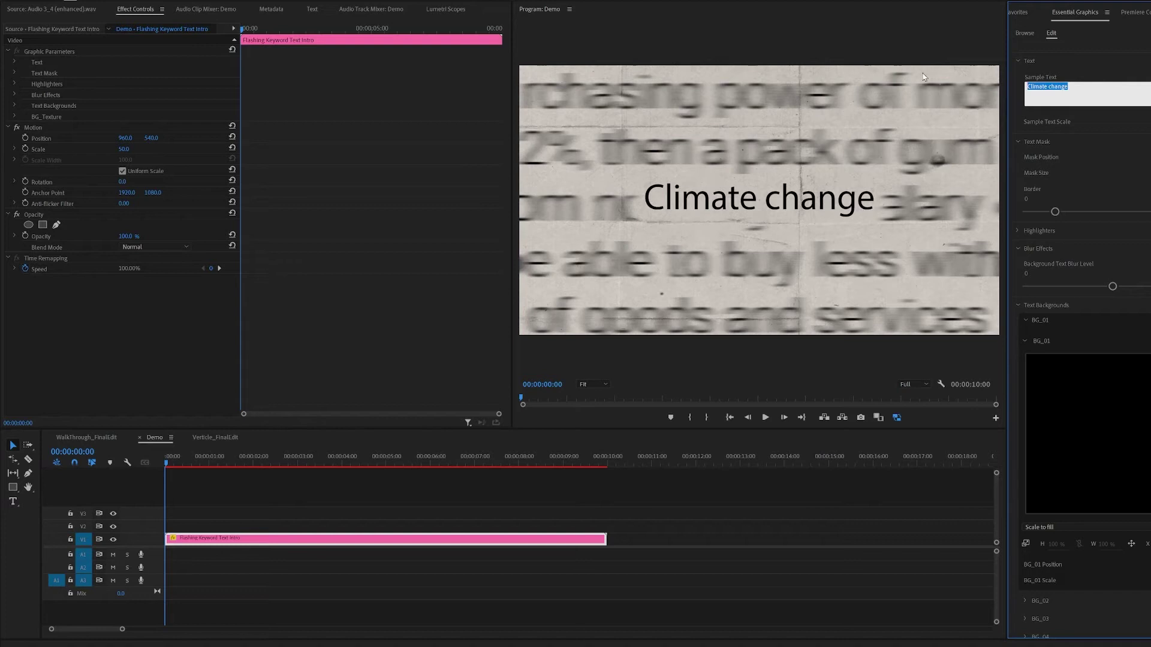
pyautogui.write('Hello')
pyautogui.press('Return')
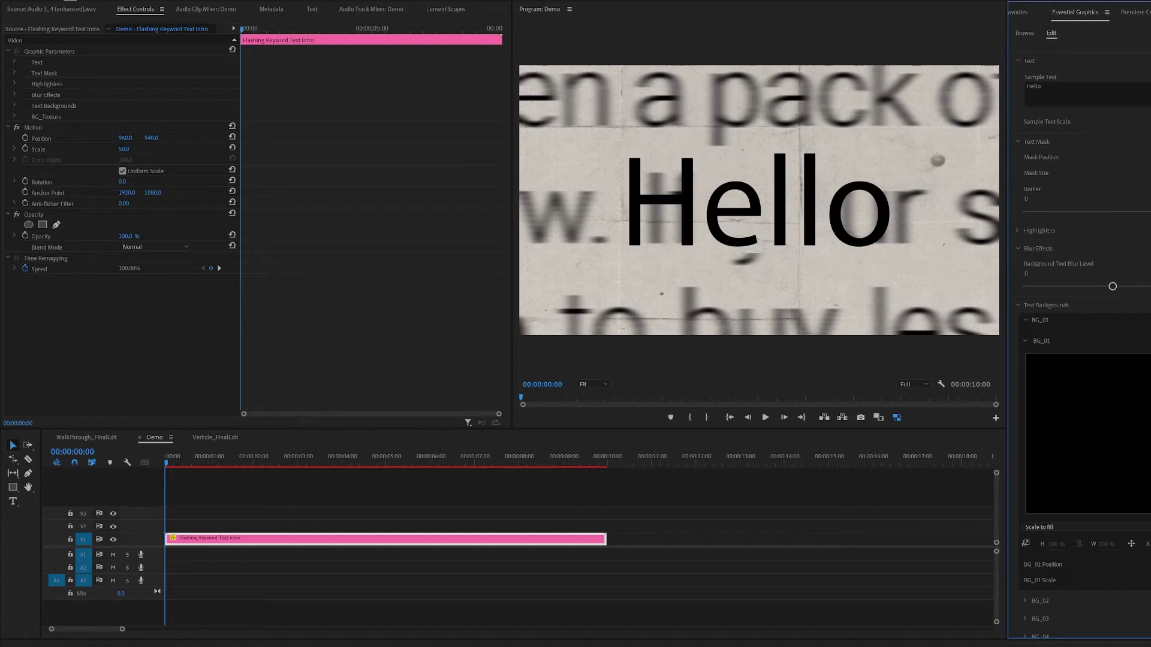
pyautogui.click(1025, 341)
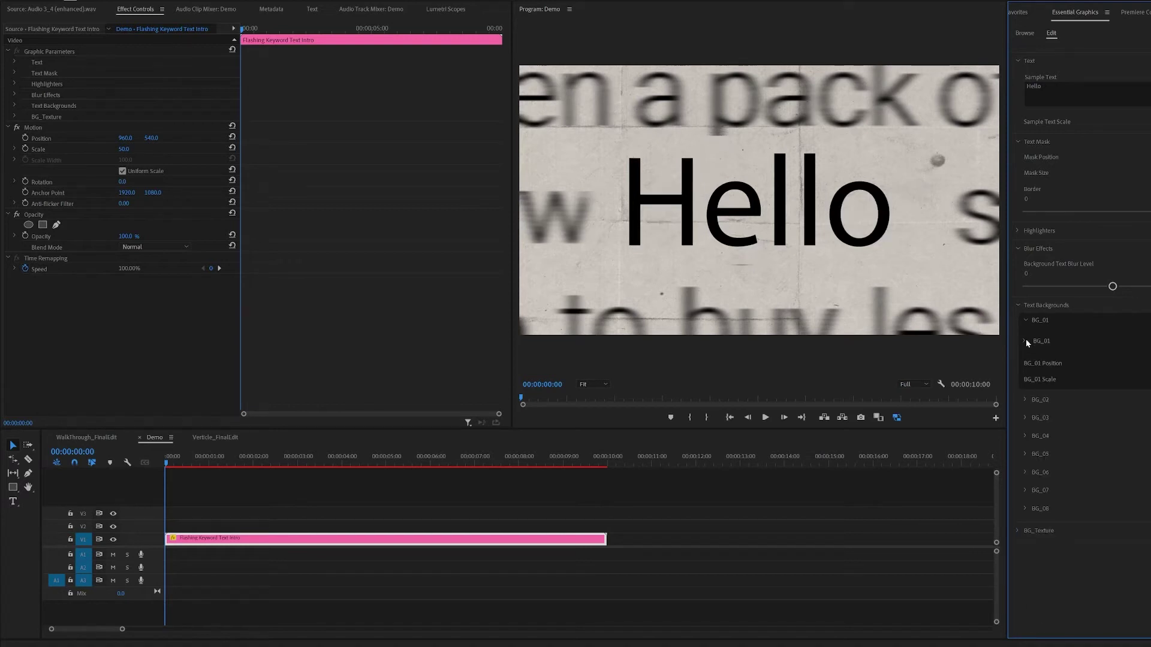
pyautogui.click(1025, 340)
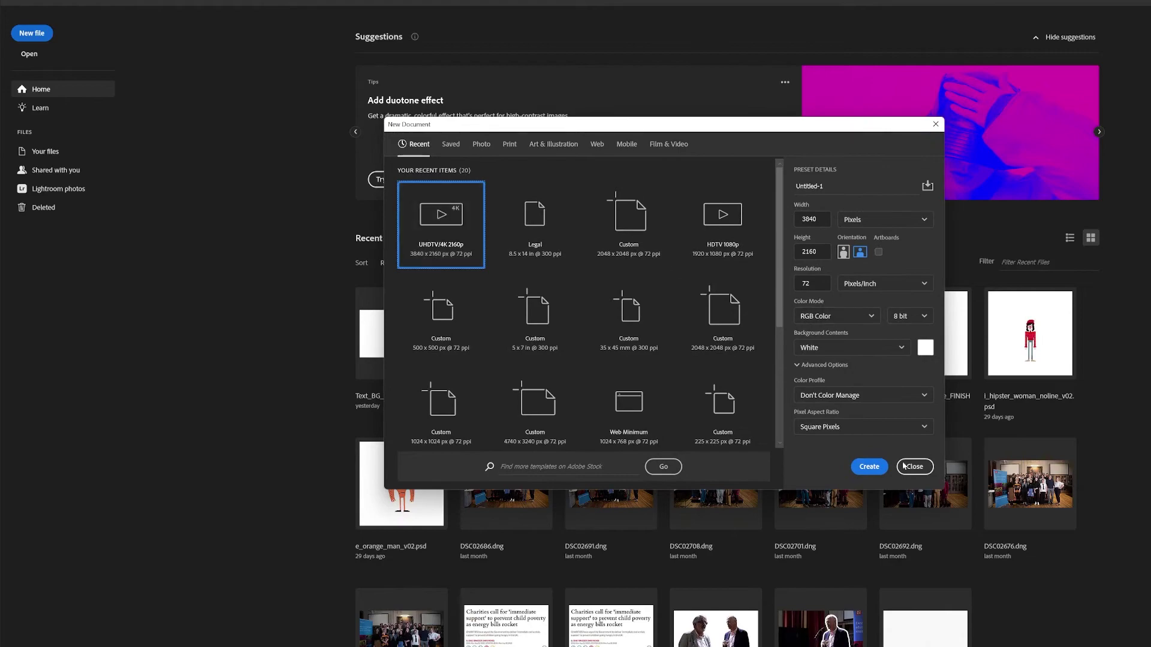
# - In Photoshop, create a 3840 x 2160 px document at 72 ppi and replace its Background with a new empty layer
pyautogui.click(870, 466)
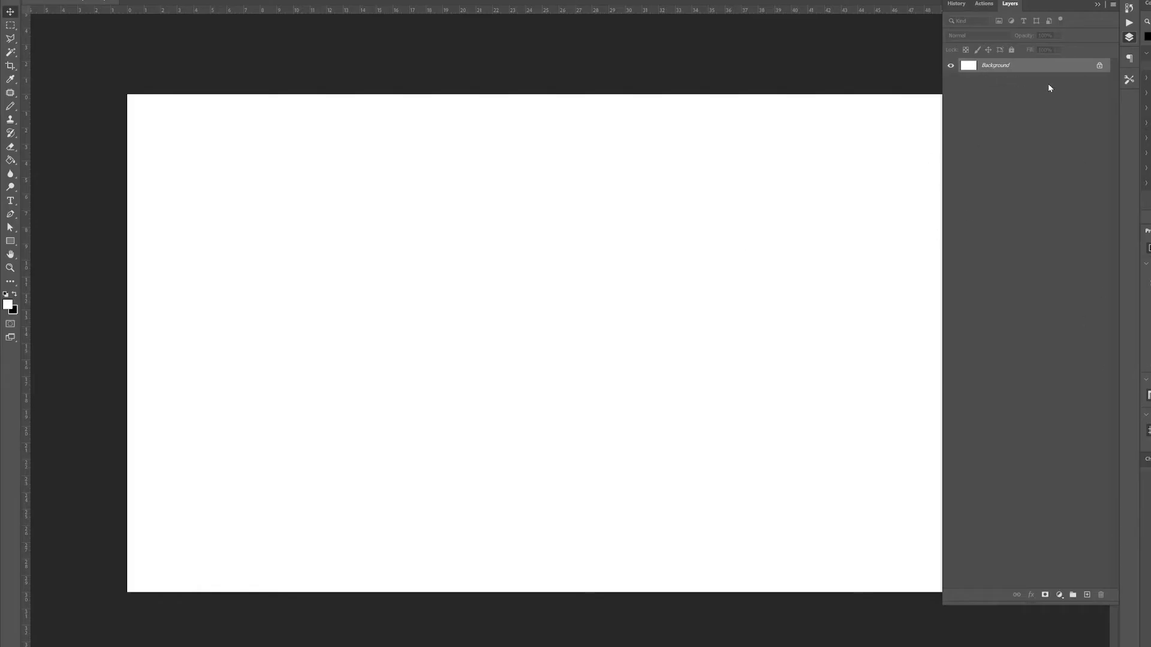
pyautogui.click(1087, 596)
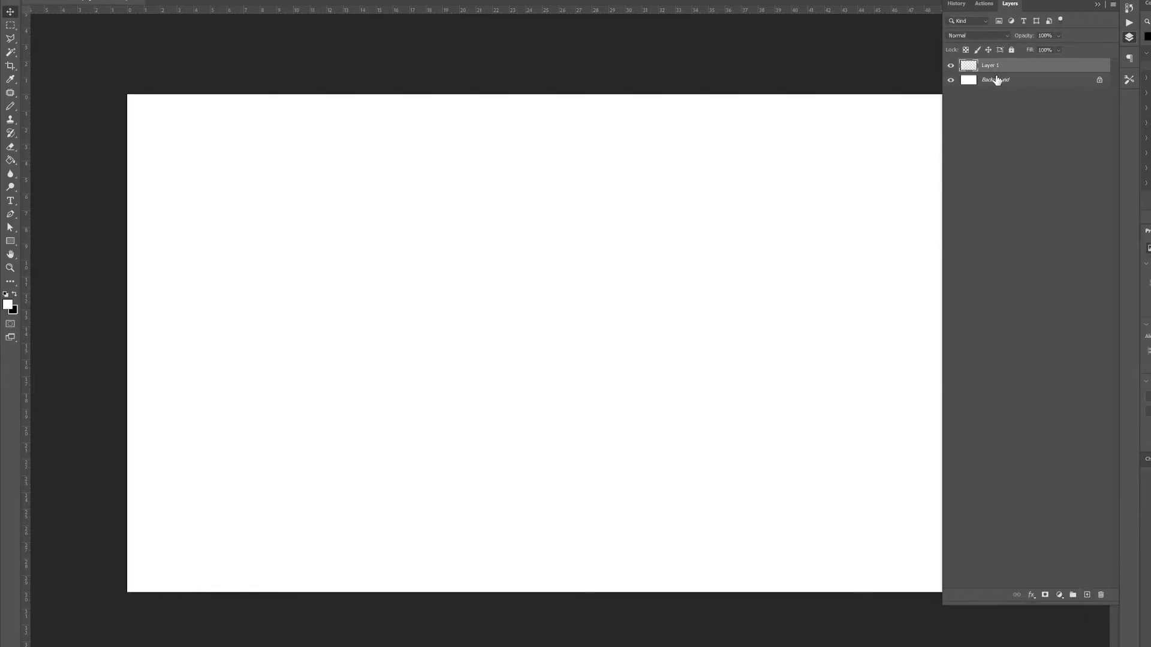
pyautogui.click(1001, 81)
pyautogui.press('Delete')
# - Copy the hello translations, starting from Afrikaans, from the One World 365 page into a text box filling the Photoshop canvas
pyautogui.press('t')
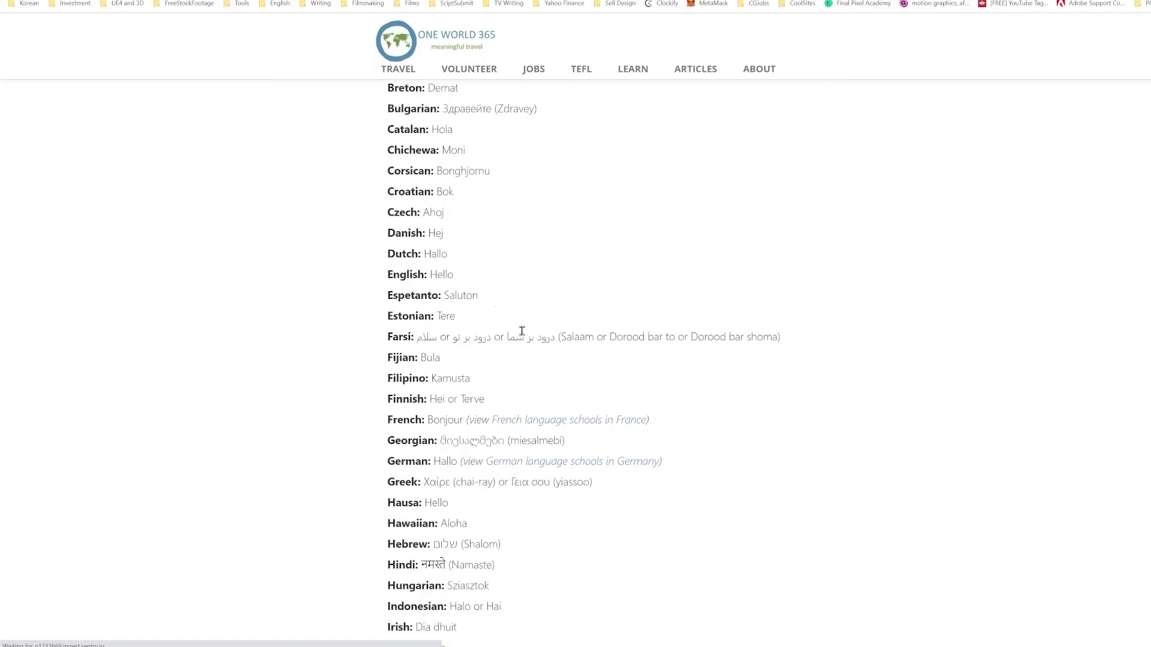
pyautogui.scroll(3, 393, 240)
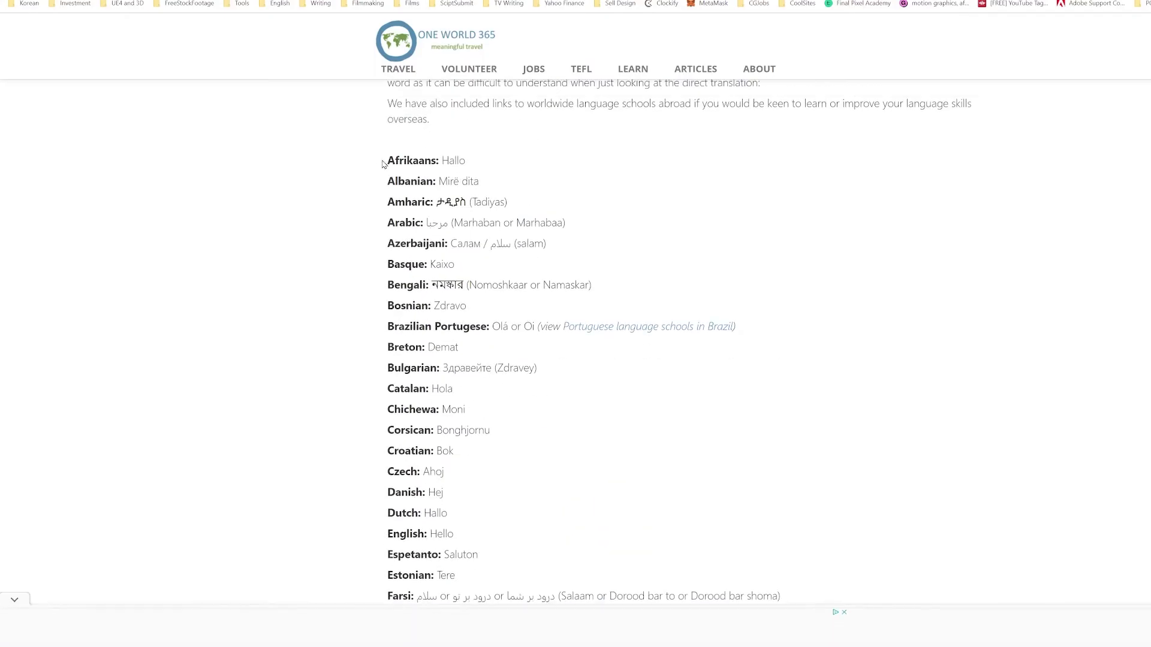
pyautogui.moveTo(387, 162); pyautogui.dragTo(880, 596)
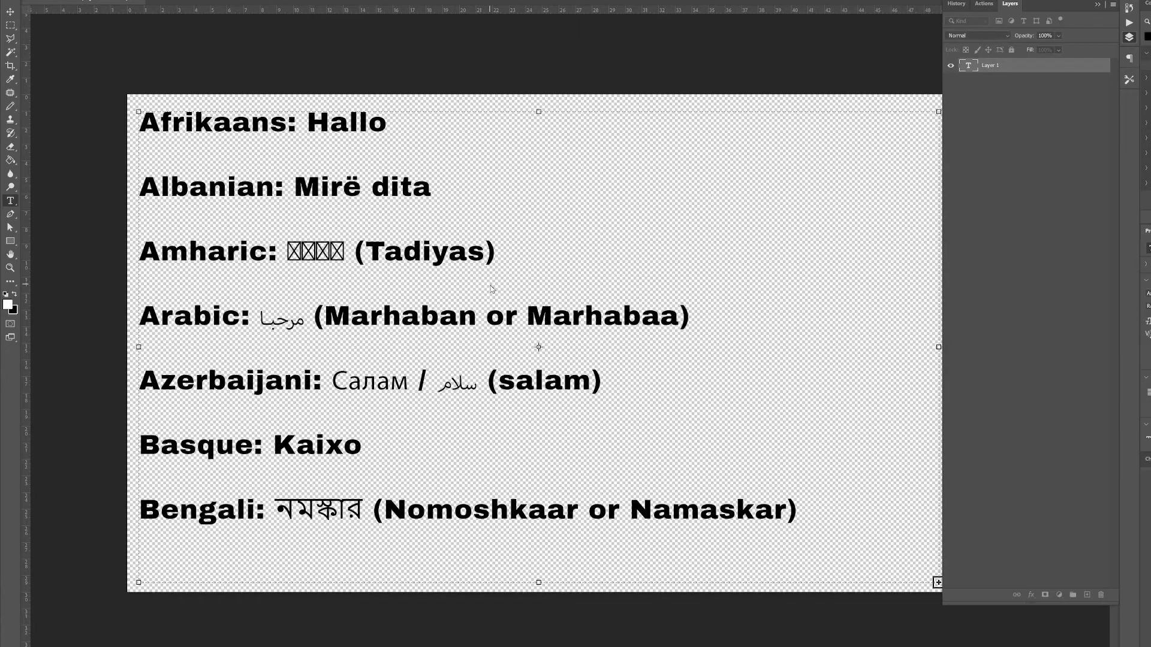
# - Change all the greeting text to a regular-weight sans-serif font and join the first greetings by removing their line breaks
pyautogui.click(409, 121)
pyautogui.hotkey('ctrl', 'a')
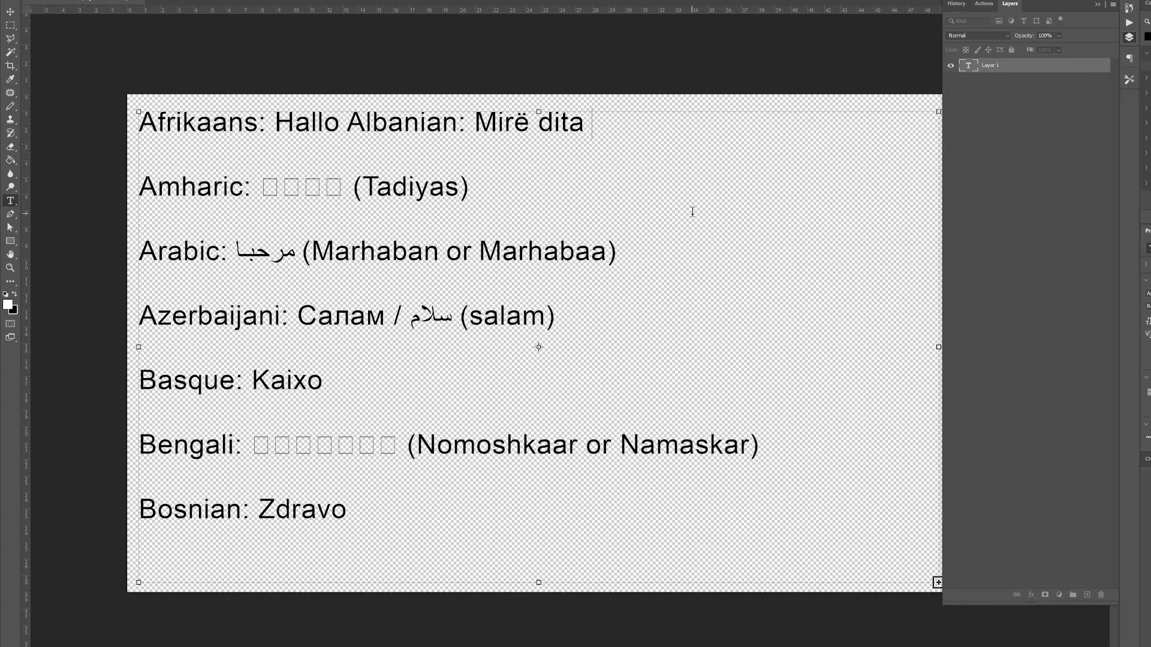
pyautogui.press('Delete')
pyautogui.press('Delete')
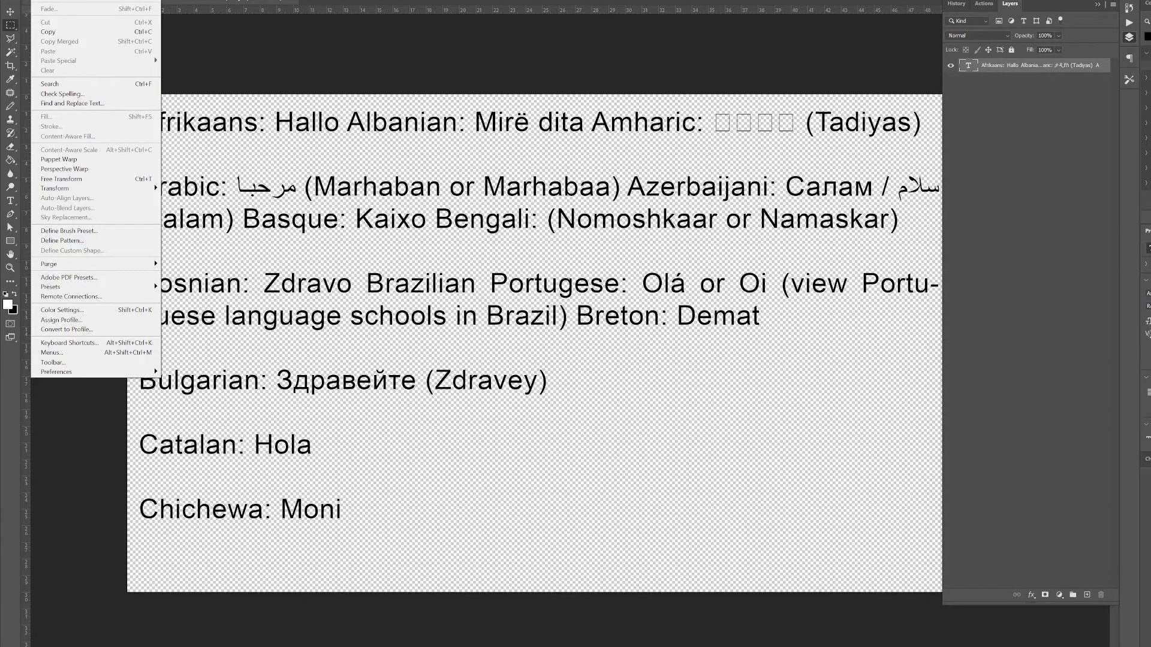
# - Quick-export the greeting text canvas as the PNG file Test.png into the Final_OUTPUT folder
pyautogui.moveTo(24, 1)
pyautogui.moveTo(67, 141)
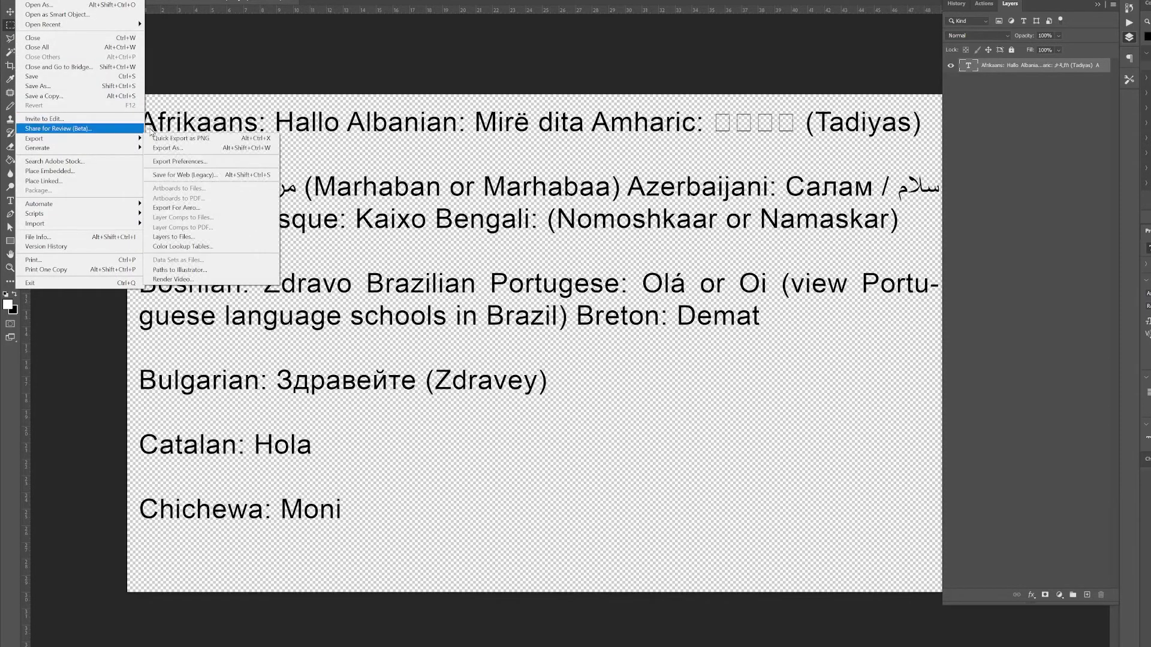
pyautogui.click(188, 141)
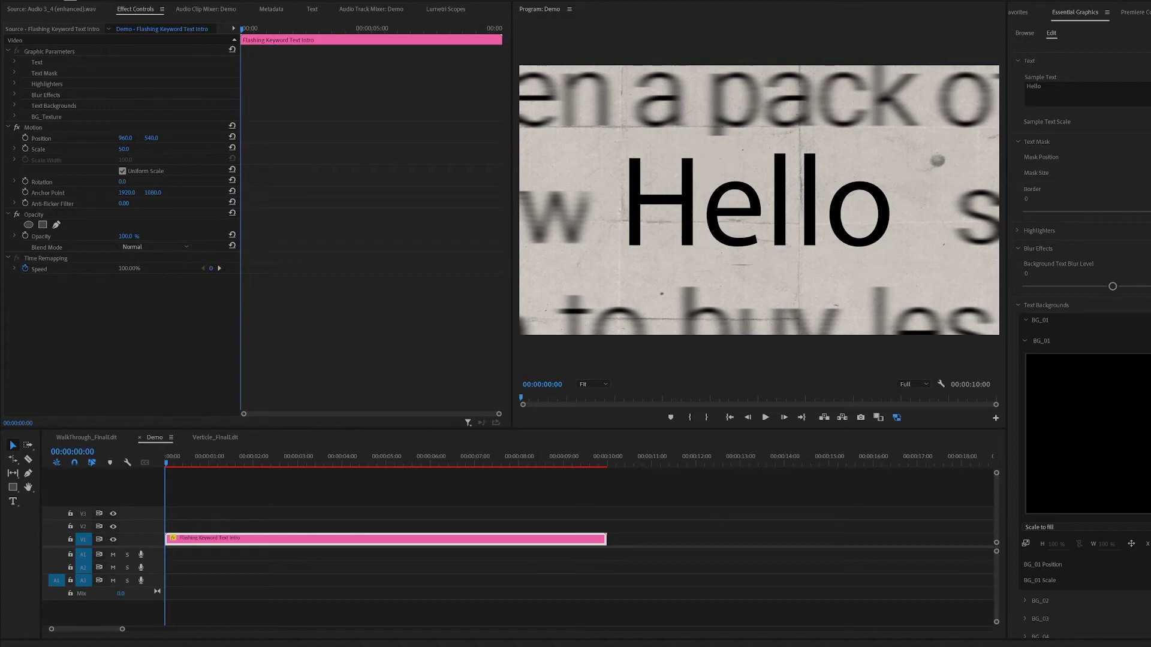
# - Switch to Premiere Pro and replace the intro's BG_01 media with Test.png from the Final_OUTPUT folder
pyautogui.hotkey('alt', 'Tab')
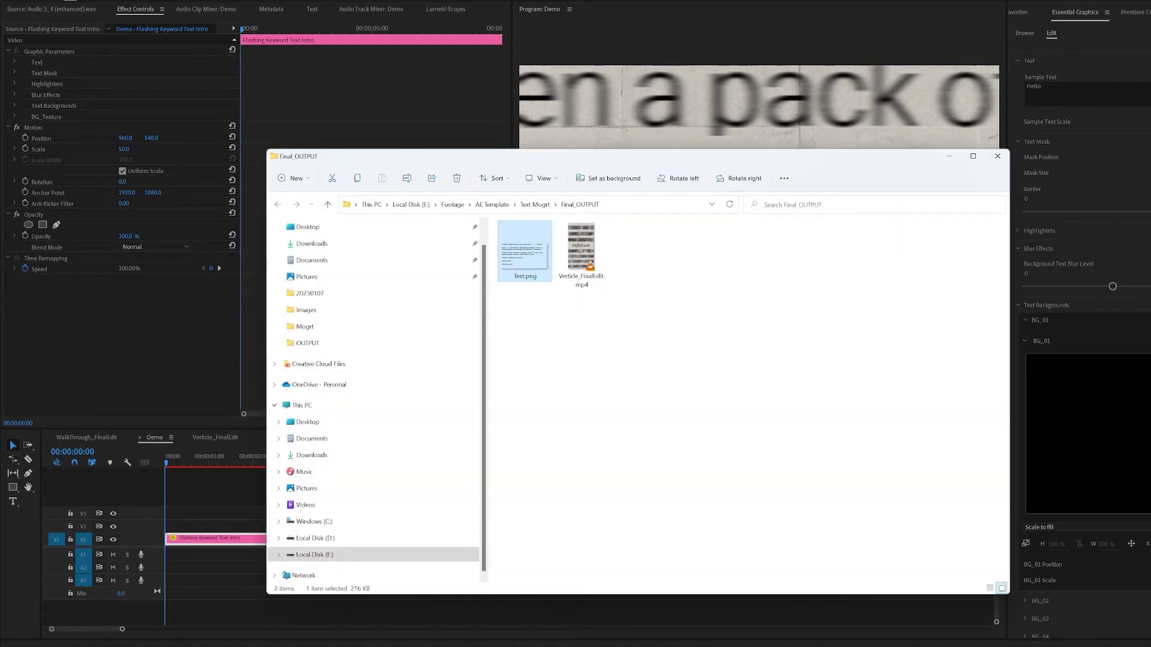
pyautogui.hotkey('alt', 'Tab')
pyautogui.moveTo(1045, 352); pyautogui.dragTo(1140, 456)
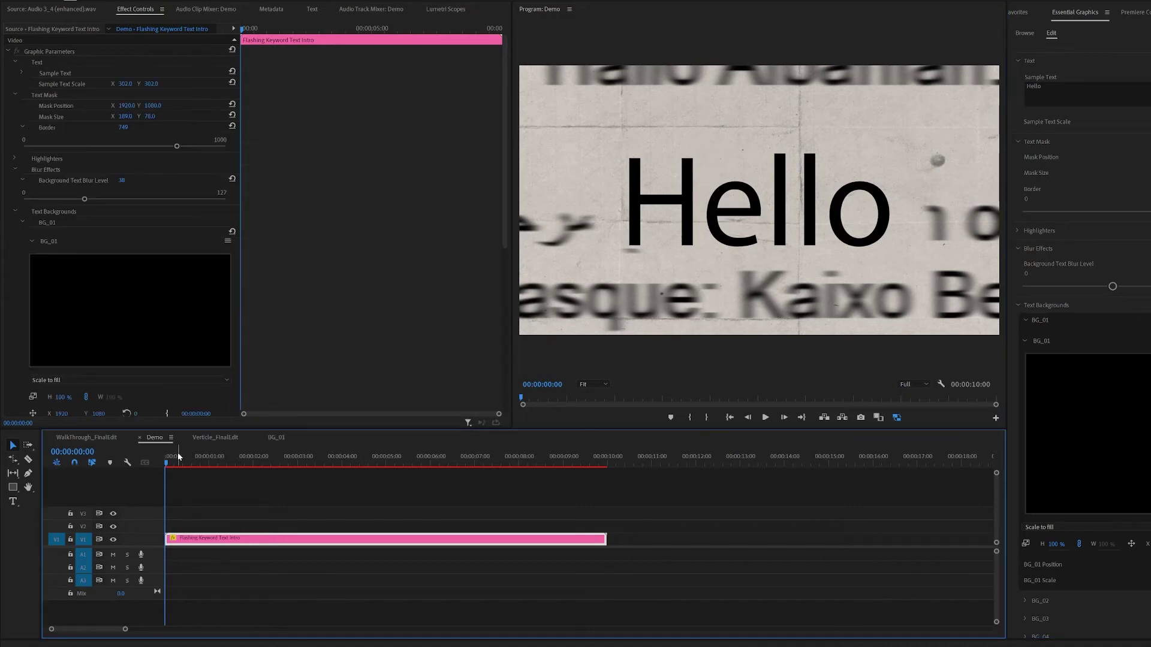
# - Scrub through the first second of the intro to check the new BG_01 background
pyautogui.moveTo(177, 454); pyautogui.dragTo(207, 449)
pyautogui.press('Home')
pyautogui.click(1025, 341)
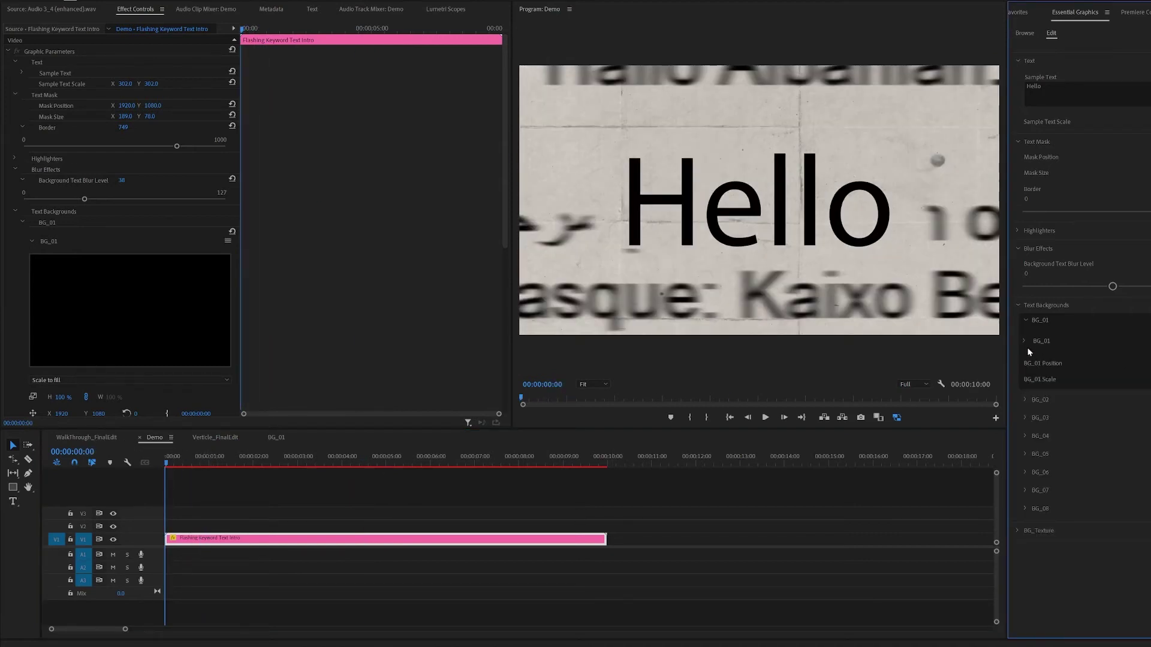
pyautogui.moveTo(179, 462); pyautogui.dragTo(206, 463)
# - Try lowering the opacity of the BG_PaperTexture.png texture in the template's background texture settings
pyautogui.click(1017, 305)
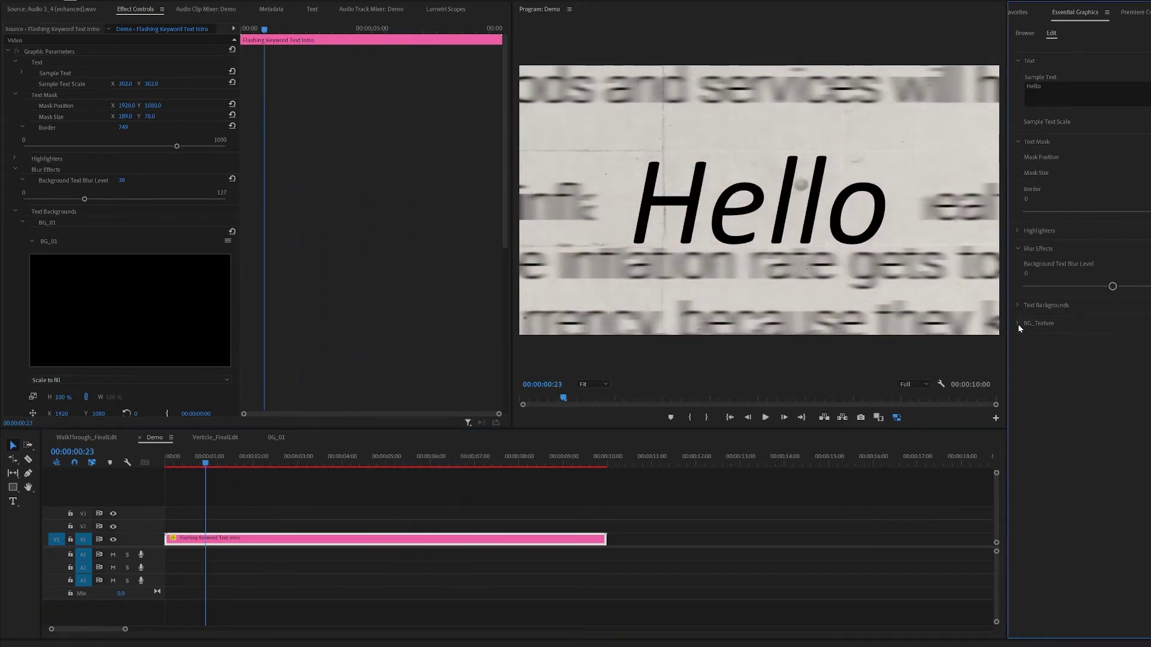
pyautogui.click(1018, 323)
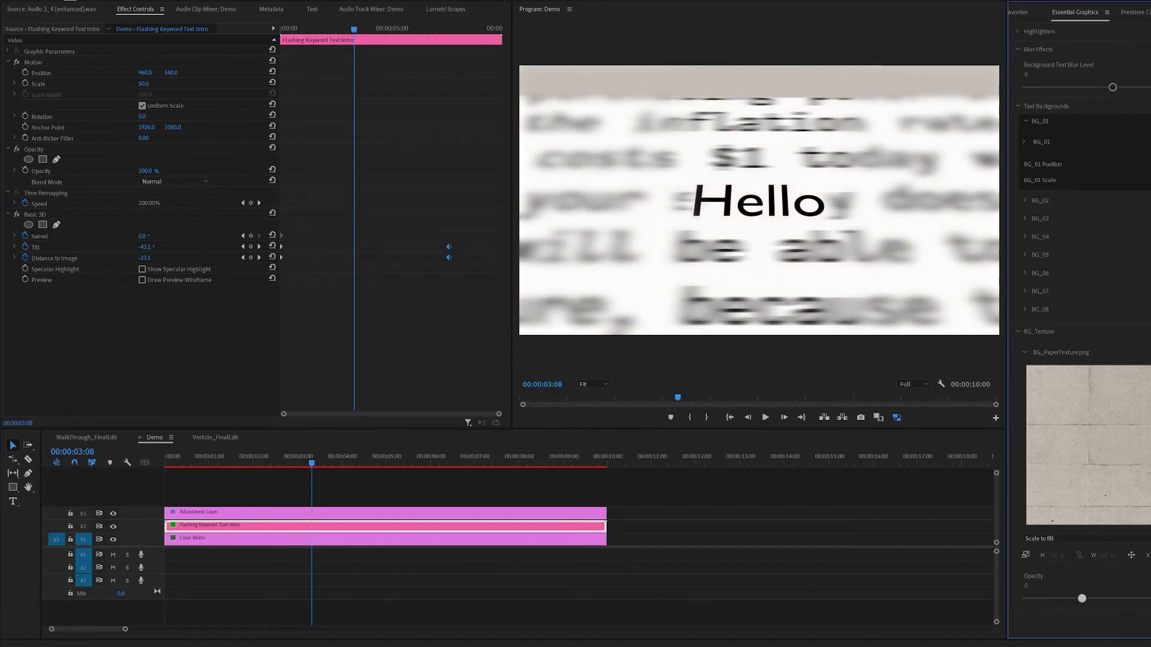
pyautogui.moveTo(1082, 598); pyautogui.dragTo(995, 601)
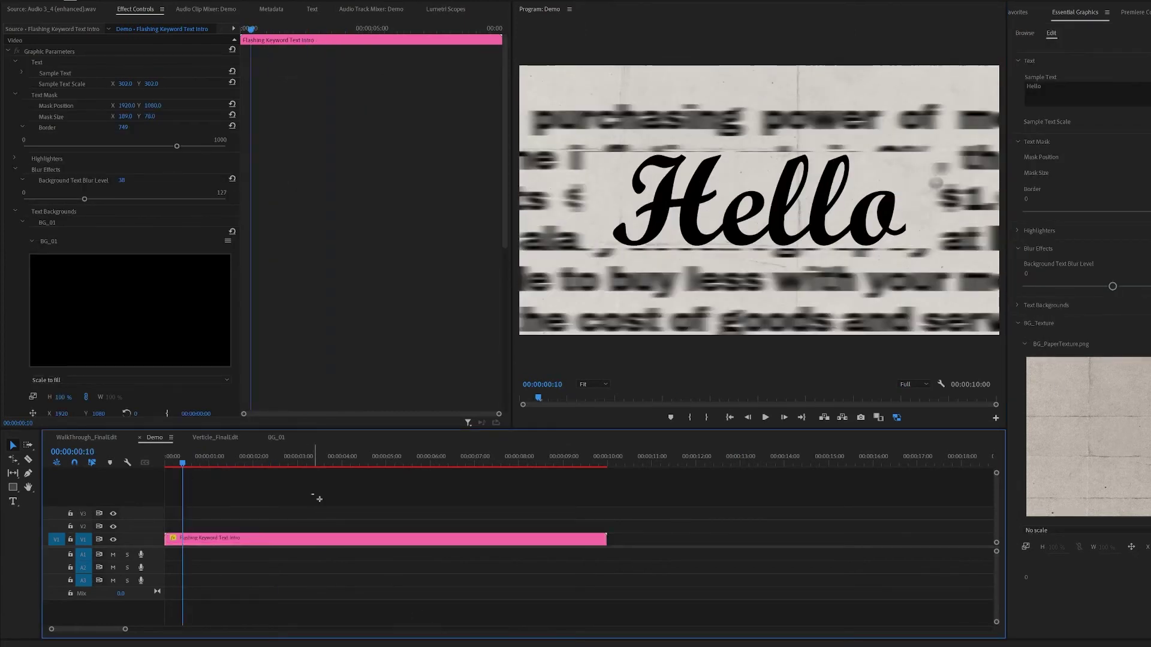
# - Return to the start of the sequence and move the Flashing Keyword Text Intro clip up to track V2
pyautogui.click(352, 511)
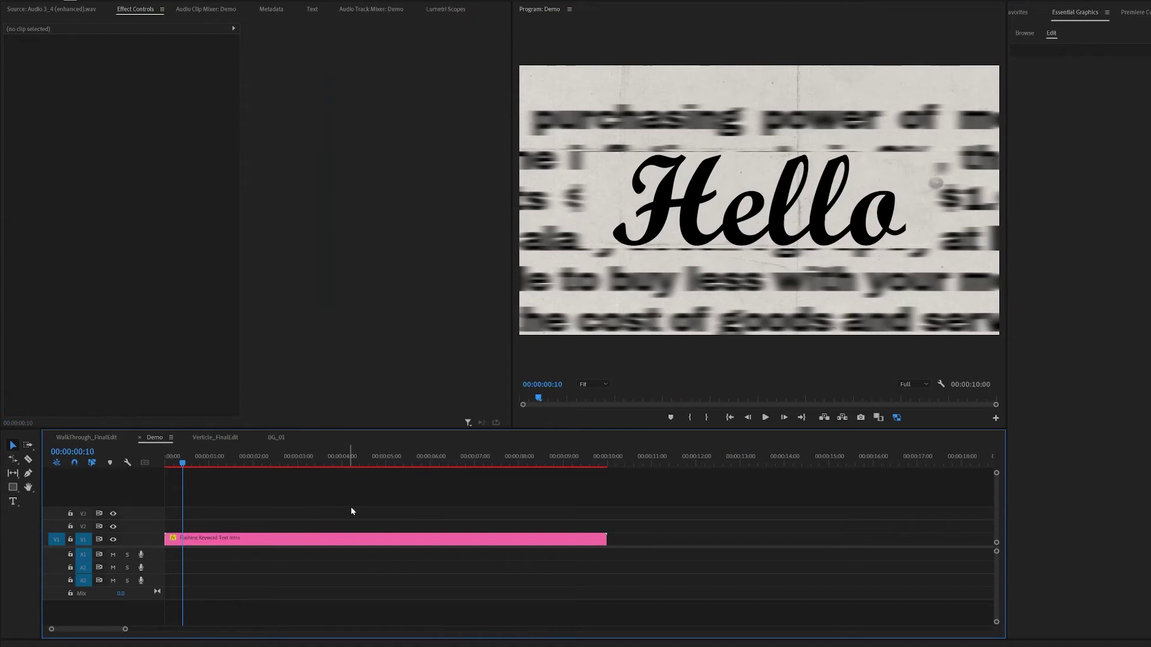
pyautogui.moveTo(352, 505); pyautogui.dragTo(440, 585)
pyautogui.click(385, 515)
pyautogui.click(402, 540)
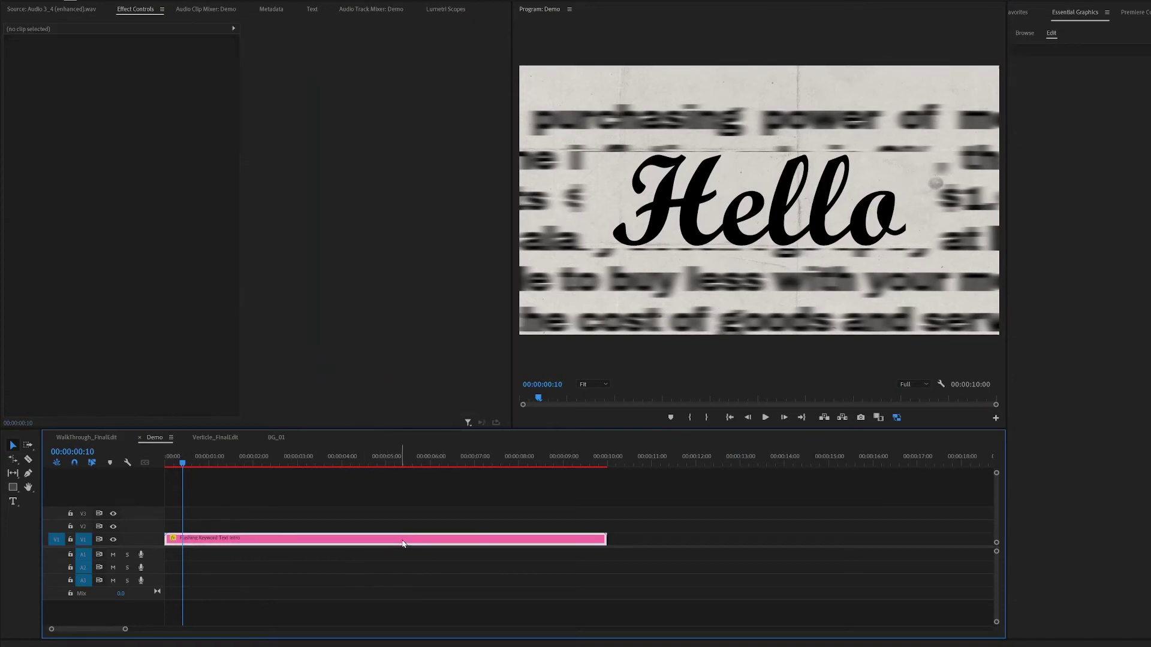
pyautogui.moveTo(447, 463); pyautogui.dragTo(163, 468)
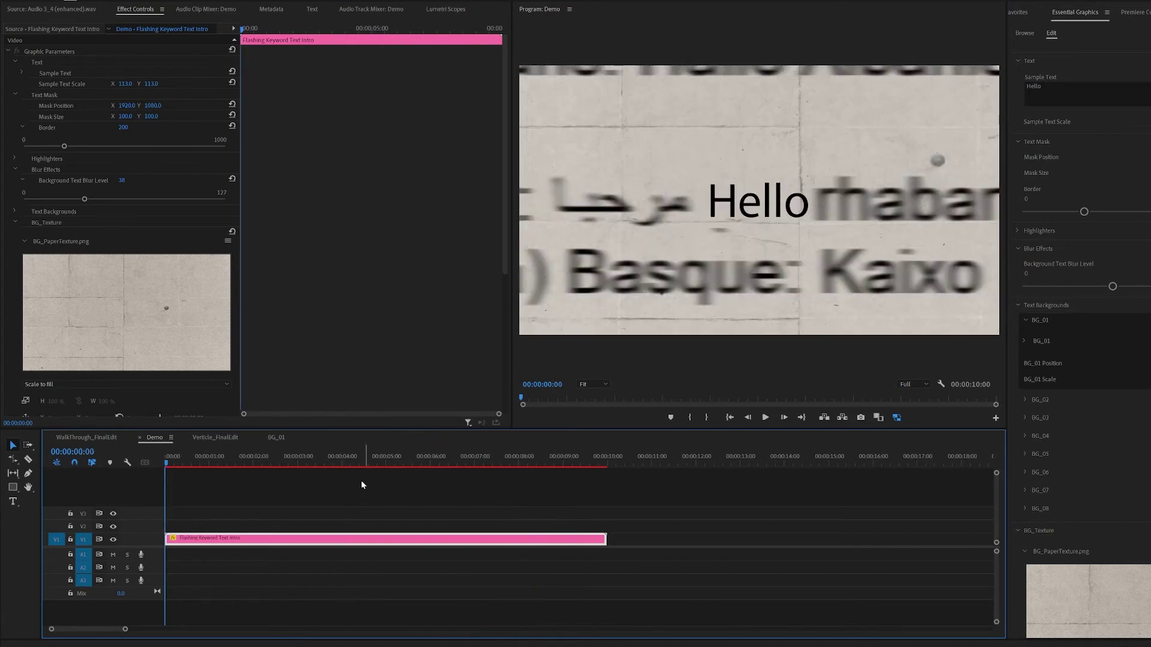
pyautogui.click(8, 53)
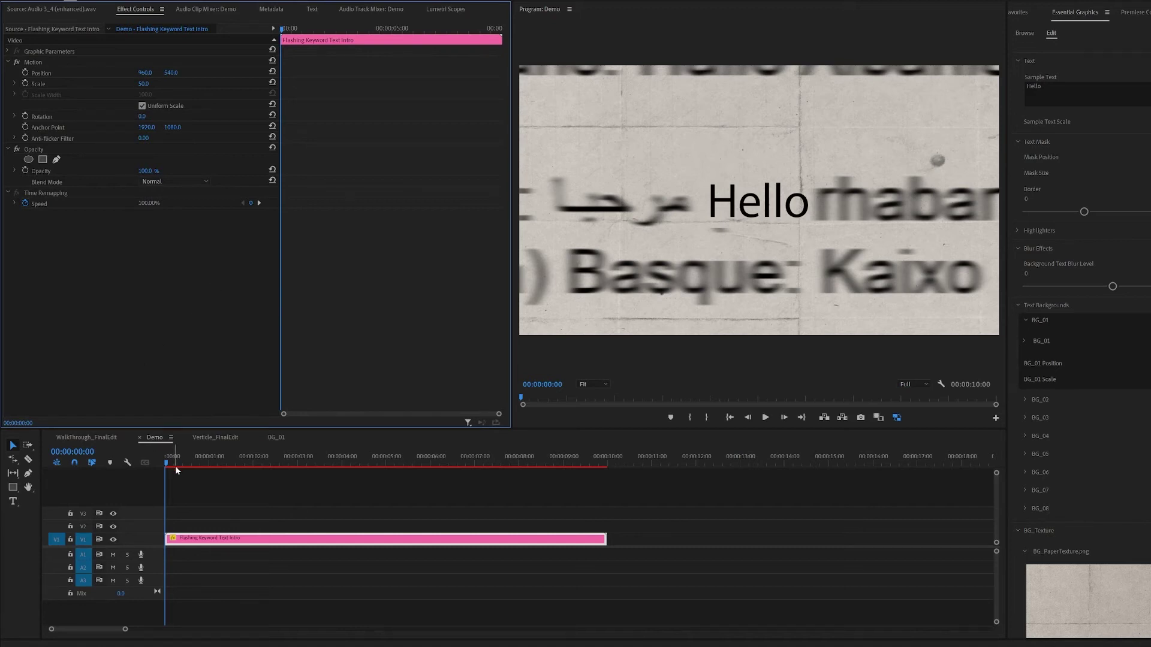
pyautogui.moveTo(234, 538); pyautogui.dragTo(234, 526)
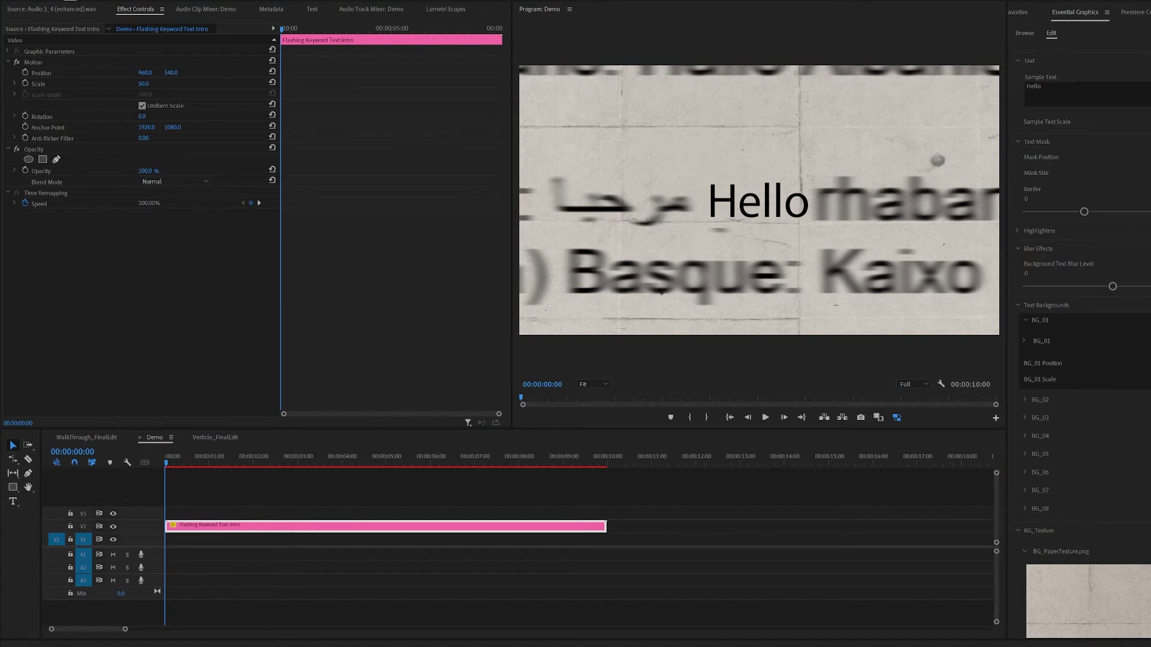
# - Add a light beige color matte on V1 from the sequence start and extend it to the intro clip's end
pyautogui.click(765, 392)
pyautogui.click(984, 310)
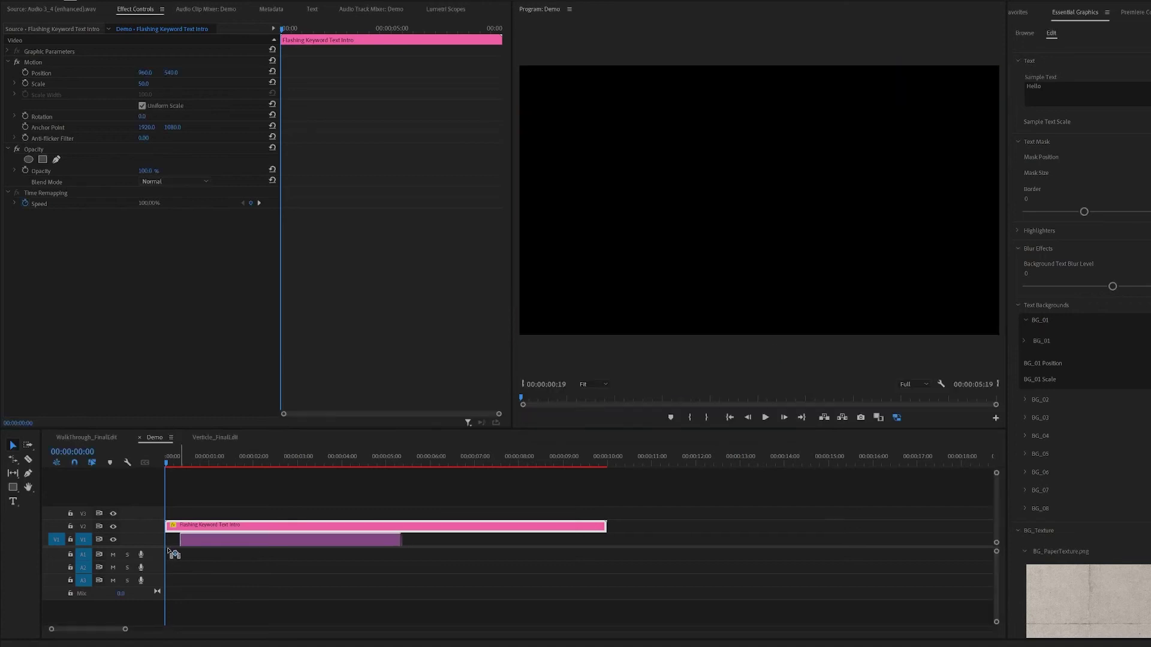
pyautogui.moveTo(174, 552); pyautogui.dragTo(165, 548)
pyautogui.moveTo(382, 540); pyautogui.dragTo(607, 540)
pyautogui.moveTo(379, 458); pyautogui.dragTo(411, 460)
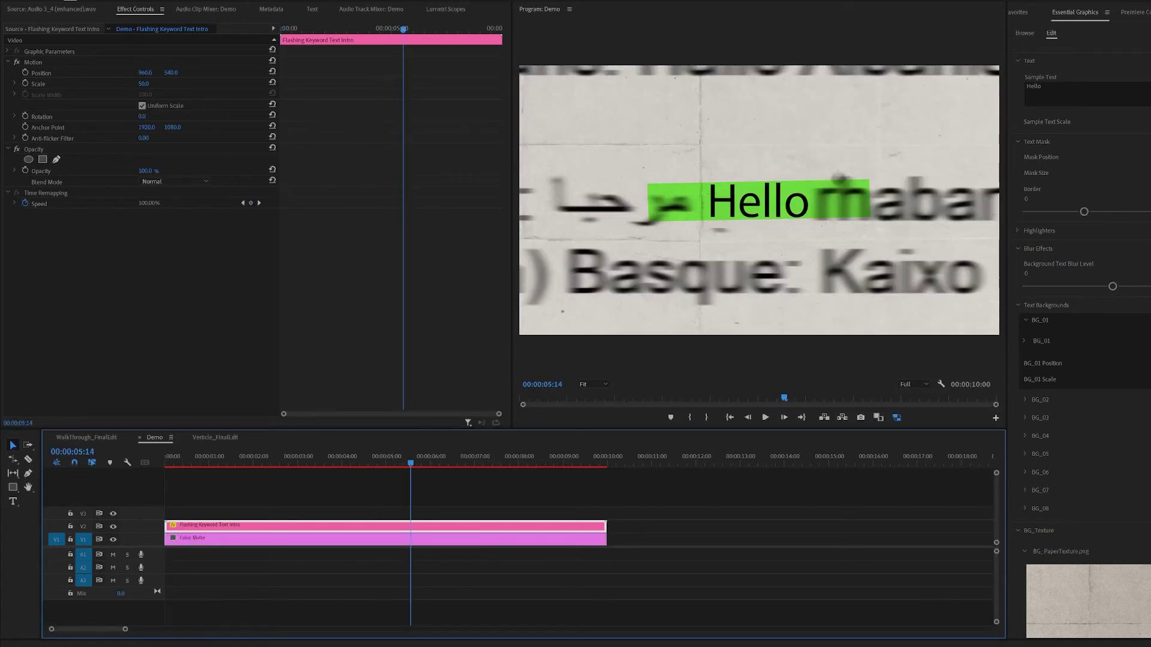
# - Apply Basic 3D to the Flashing Keyword Text Intro clip and keyframe Swivel at 90° on the first frame
pyautogui.moveTo(457, 329); pyautogui.dragTo(422, 525)
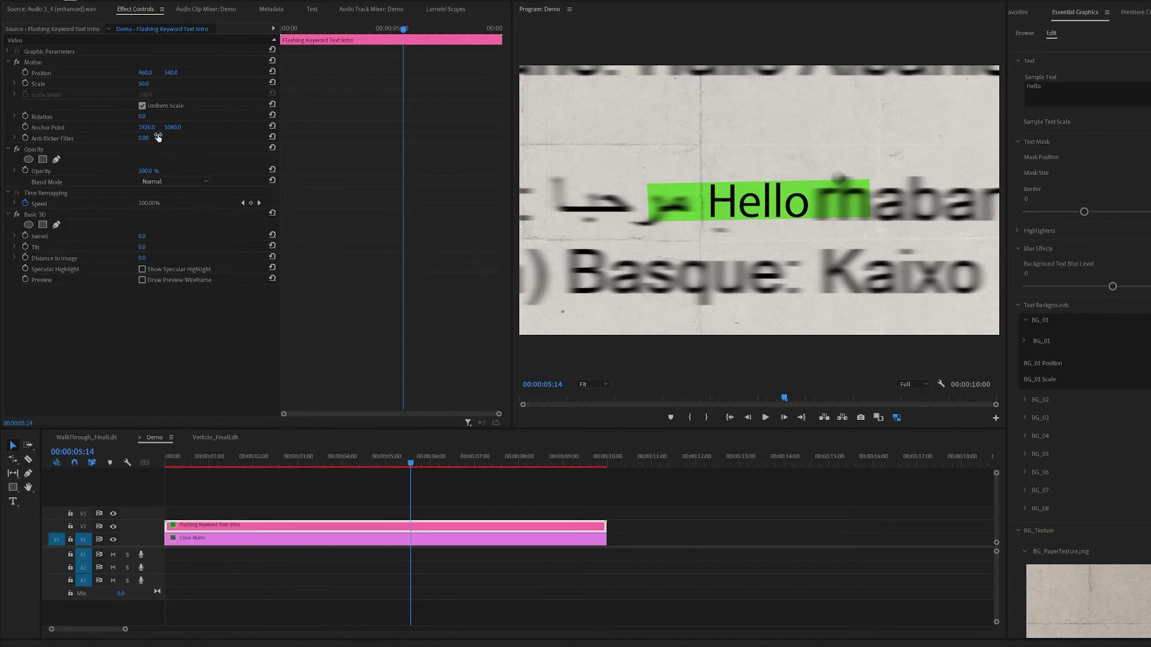
pyautogui.moveTo(142, 236)
pyautogui.mouseDown()
pyautogui.moveTo(156, 237)
pyautogui.moveTo(129, 236)
pyautogui.moveTo(142, 236)
pyautogui.mouseUp()
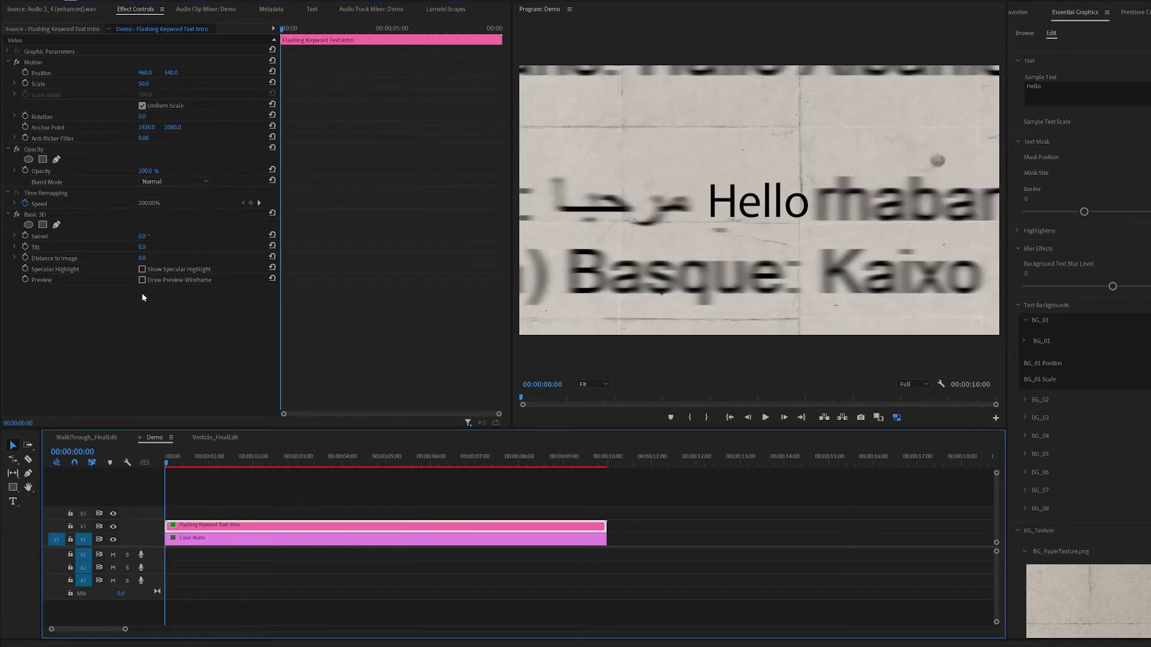
pyautogui.click(140, 237)
pyautogui.write('90')
pyautogui.press('Return')
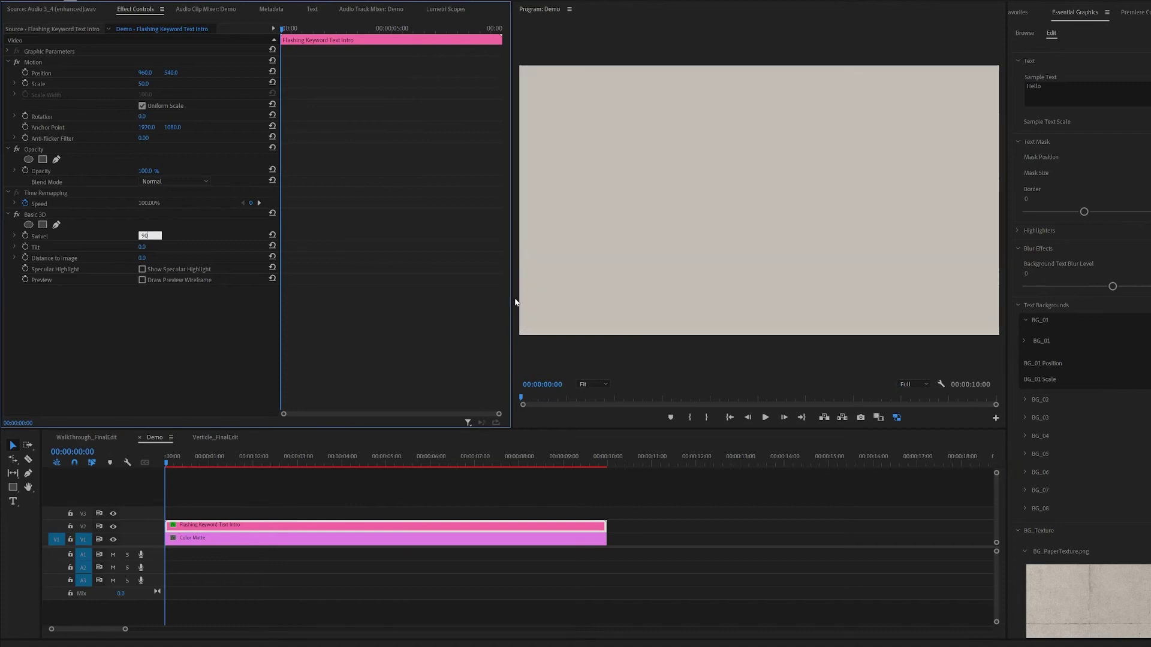
pyautogui.click(36, 240)
# - Set a Swivel keyframe of 45° on the intro clip at 00:00:00:06
pyautogui.press('Right')
pyautogui.press('Right')
pyautogui.press('Right')
pyautogui.press('Right')
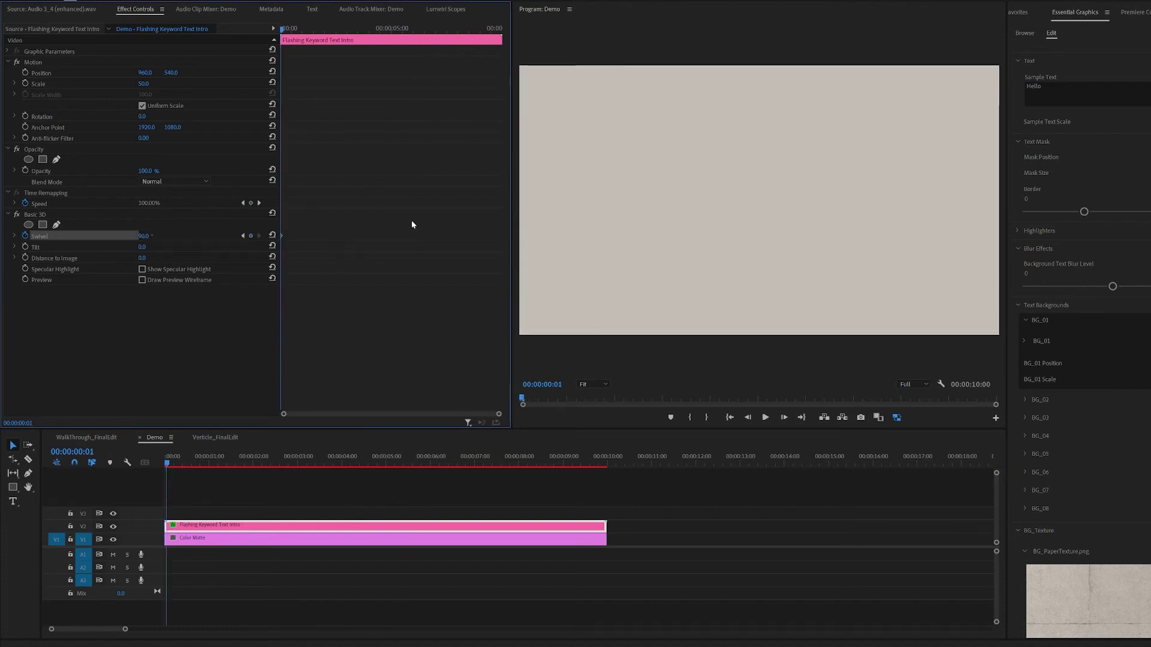
pyautogui.press('Right')
pyautogui.hotkey('shift', 'Left')
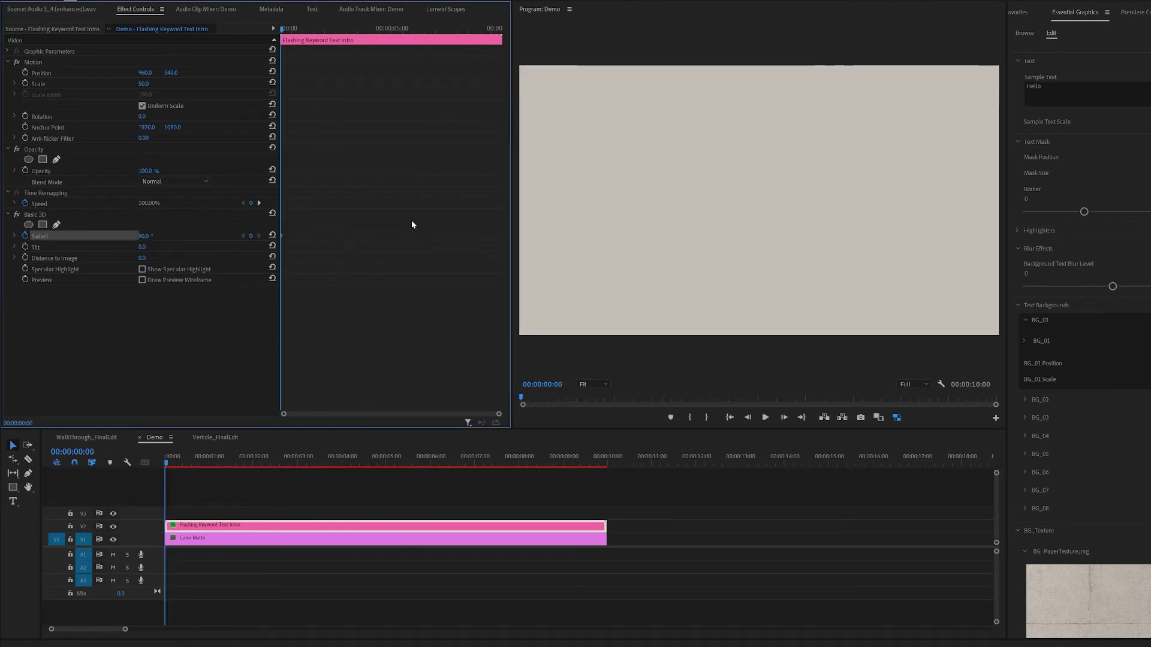
pyautogui.press('Right')
pyautogui.press('Right')
pyautogui.press('Right')
pyautogui.press('Right')
pyautogui.press('Right')
pyautogui.press('Right')
pyautogui.press('Right')
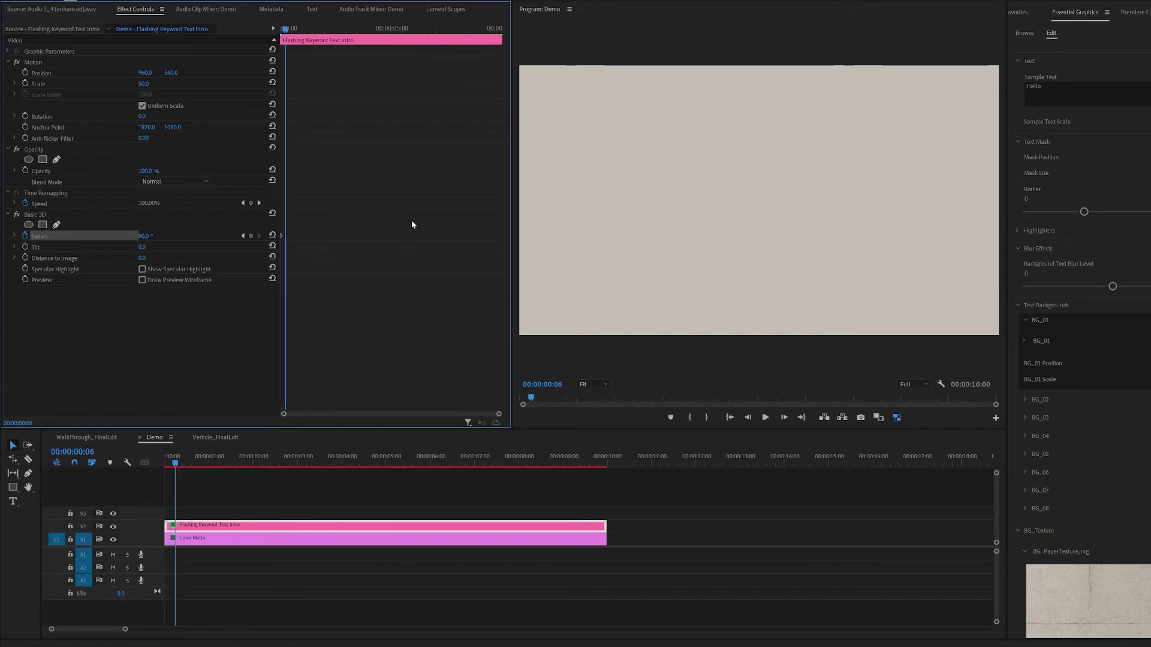
pyautogui.moveTo(137, 237)
pyautogui.mouseDown()
pyautogui.moveTo(209, 236)
pyautogui.moveTo(147, 236)
pyautogui.mouseUp()
pyautogui.click(144, 236)
pyautogui.write('45')
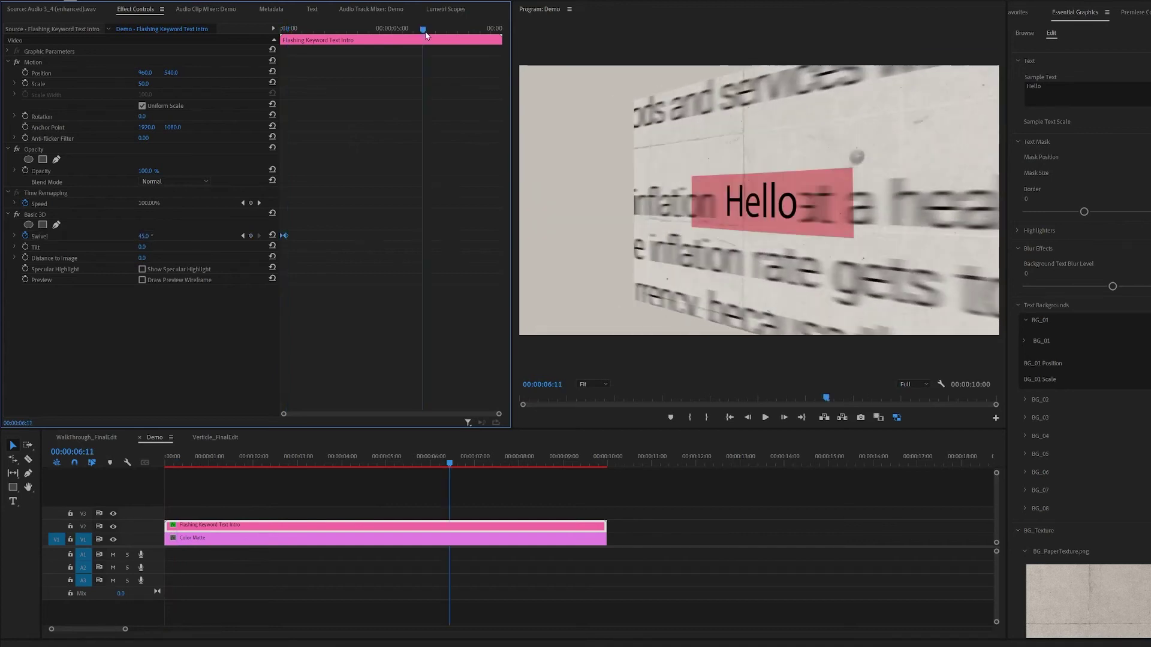
# - Set a Swivel keyframe of -45° on the intro clip at 00:00:06:15
pyautogui.moveTo(424, 33); pyautogui.dragTo(428, 34)
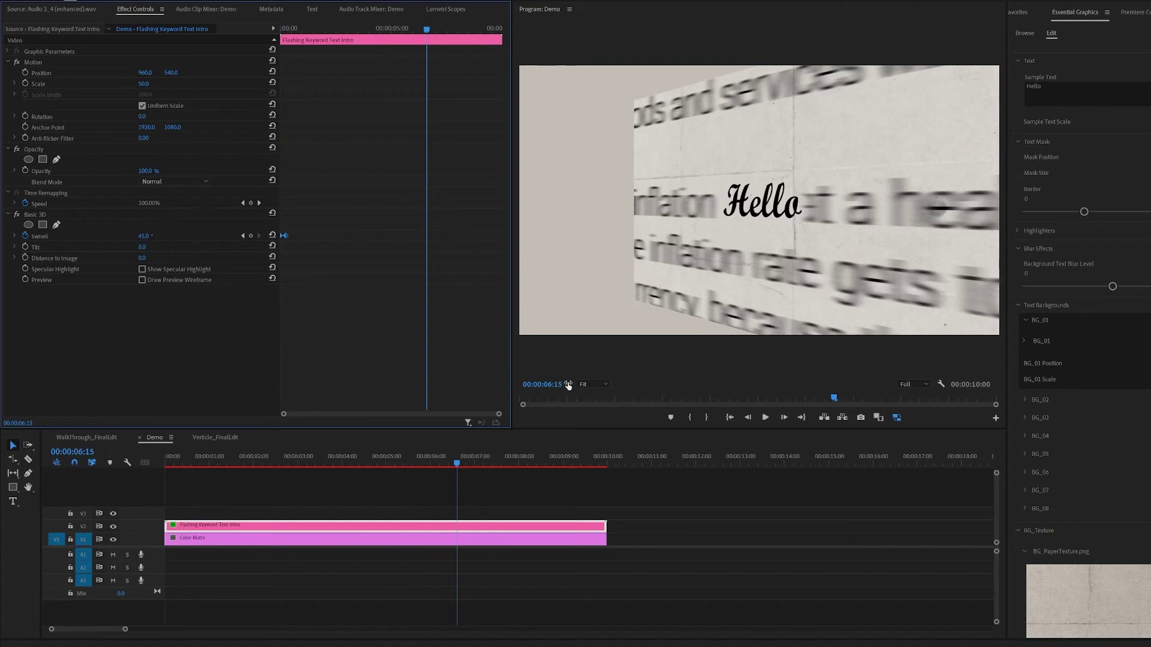
pyautogui.moveTo(145, 236); pyautogui.dragTo(103, 237)
pyautogui.click(150, 236)
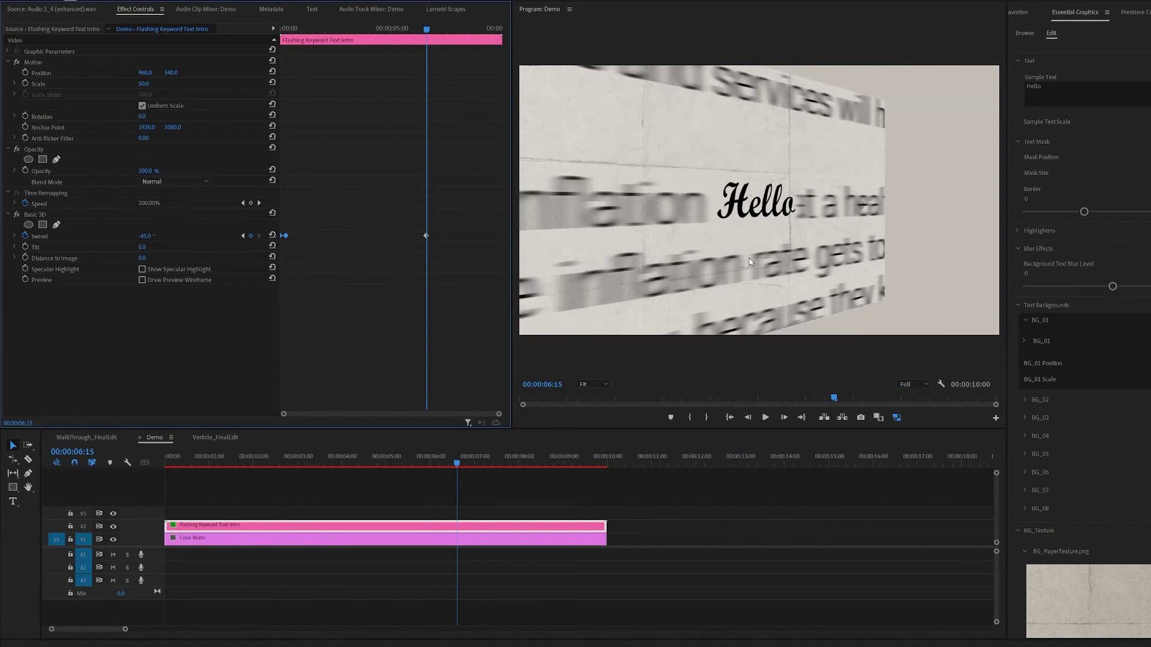
# - Set a Swivel keyframe of -90° on the intro clip at 00:00:06:21
pyautogui.press('Right')
pyautogui.press('Right')
pyautogui.press('Right')
pyautogui.press('Right')
pyautogui.press('Right')
pyautogui.press('Right')
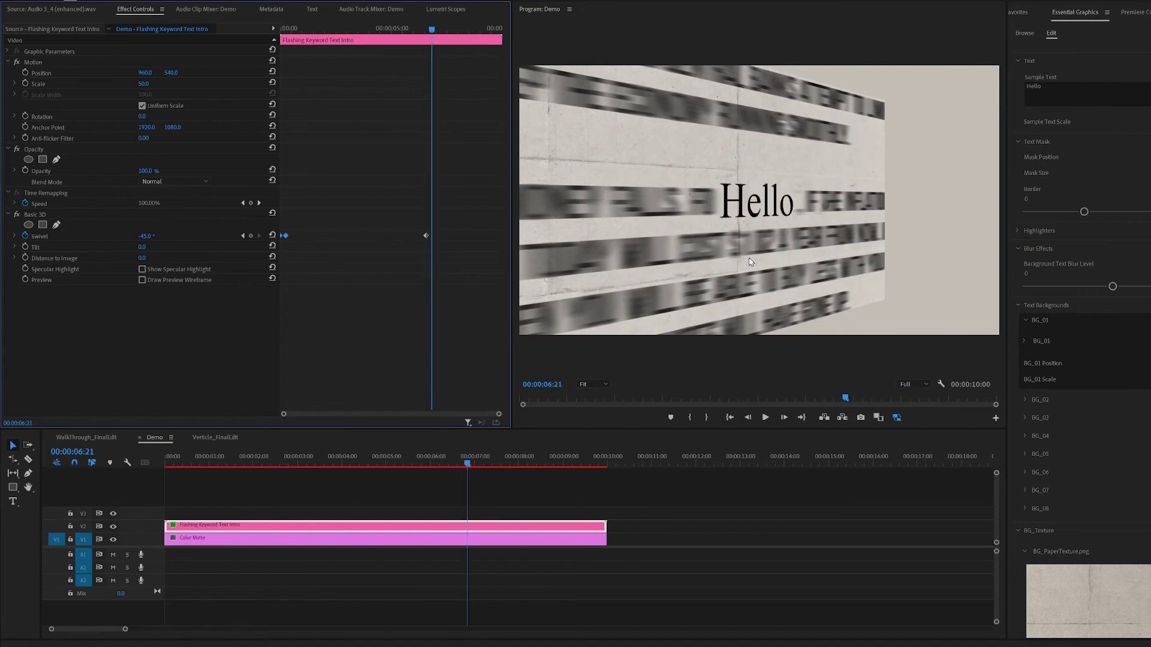
pyautogui.click(148, 237)
pyautogui.write('-90')
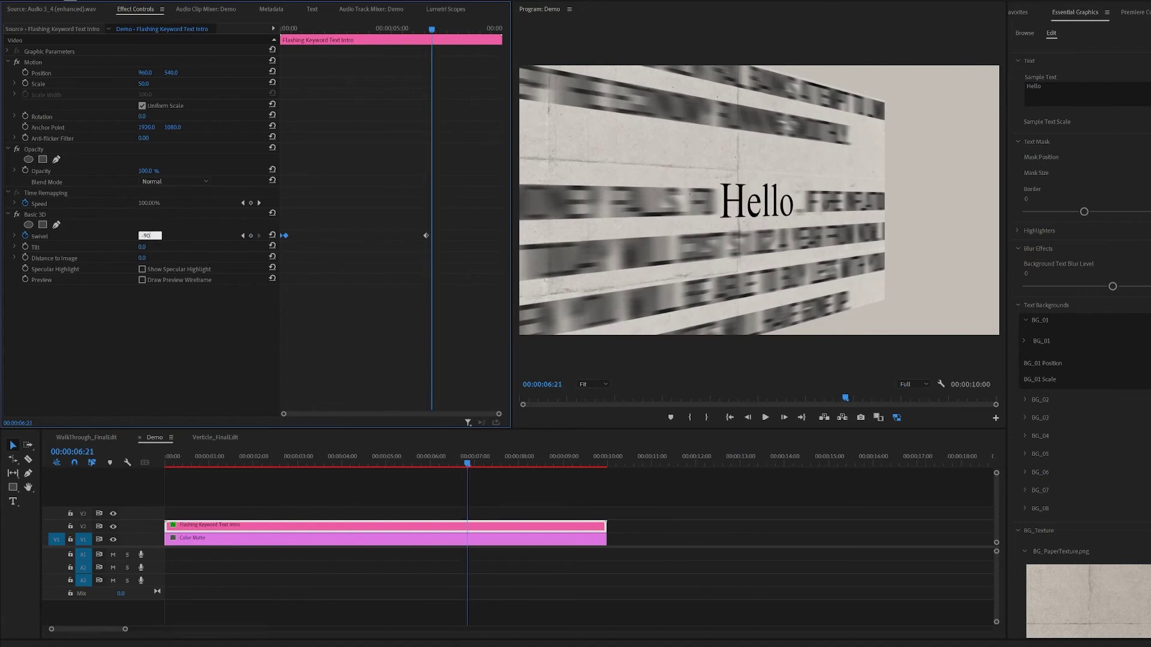
pyautogui.press('Return')
# - Play the sequence from the start to review the swivel animation
pyautogui.moveTo(317, 458); pyautogui.dragTo(471, 458)
pyautogui.press('Home')
pyautogui.press('space')
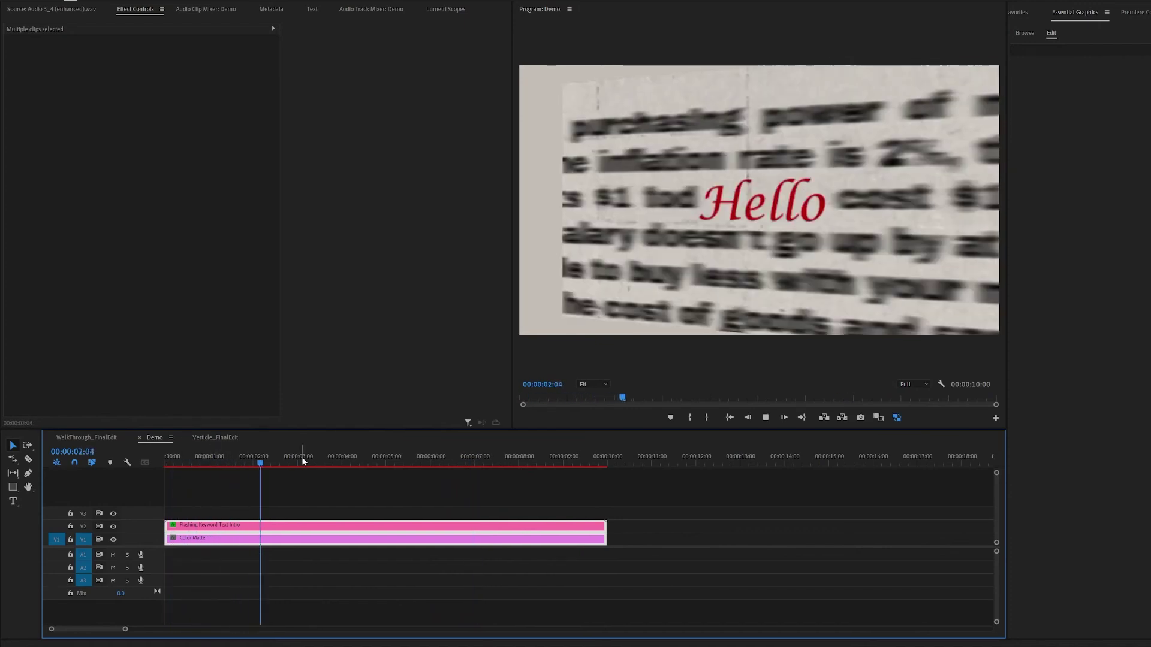
pyautogui.moveTo(228, 459); pyautogui.dragTo(193, 461)
pyautogui.click(208, 493)
pyautogui.click(218, 523)
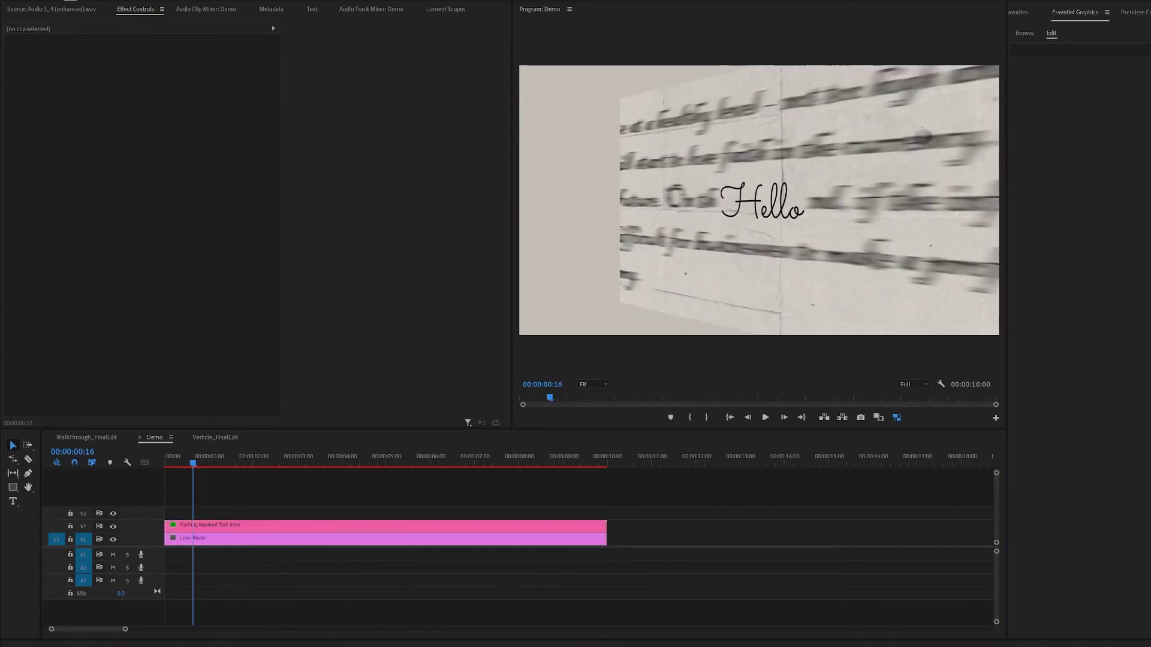
# - Add an adjustment layer on V3 spanning the whole intro clip and apply Fast Blur to it with Blurriness about 31
pyautogui.moveTo(534, 346); pyautogui.dragTo(227, 516)
pyautogui.moveTo(386, 513); pyautogui.dragTo(606, 510)
pyautogui.click(201, 458)
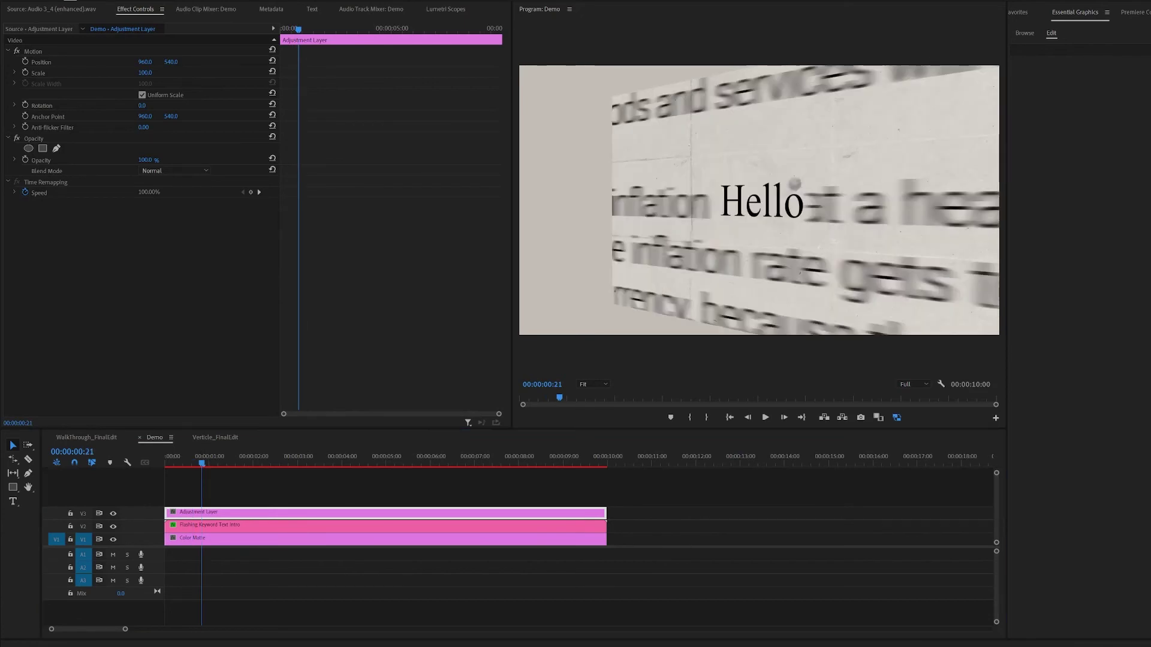
pyautogui.moveTo(142, 227); pyautogui.dragTo(158, 228)
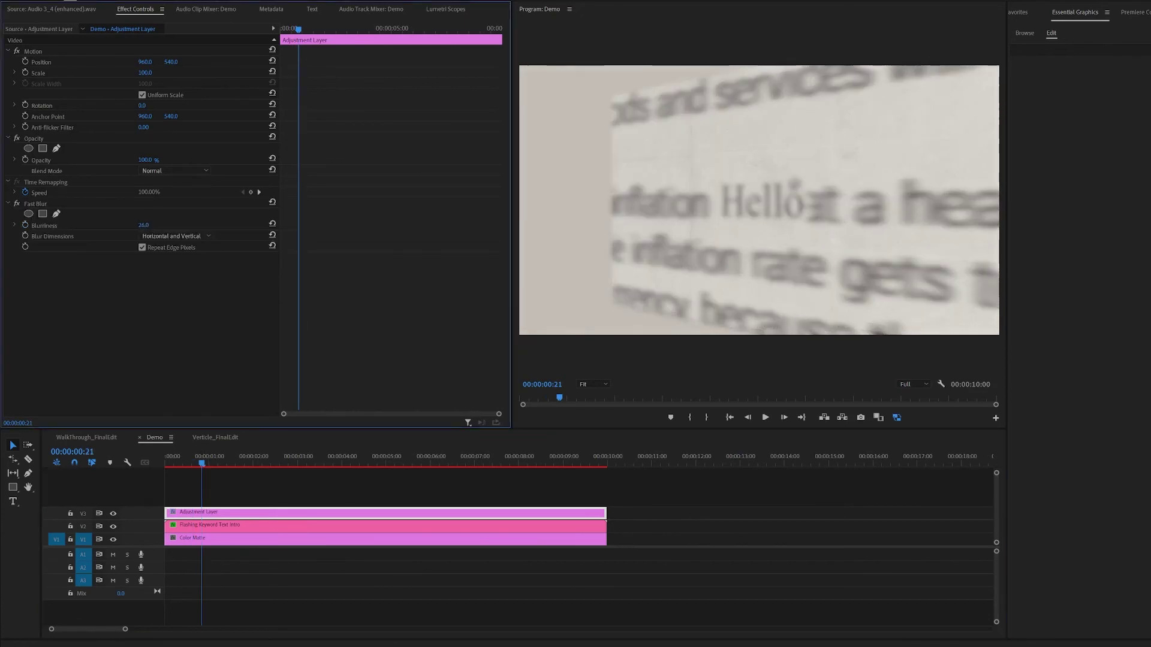
# - Draw a closed four-point Fast Blur mask around the central Hello, extending past the frame's upper and lower edges
pyautogui.click(56, 214)
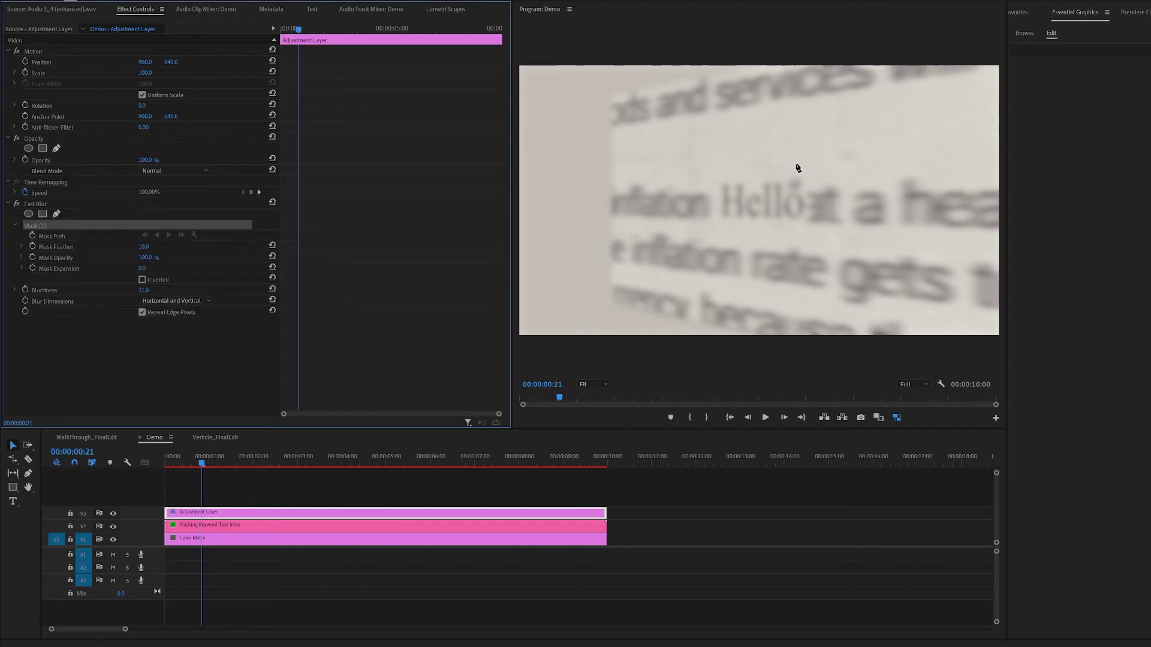
pyautogui.click(683, 48)
pyautogui.click(686, 362)
pyautogui.click(854, 365)
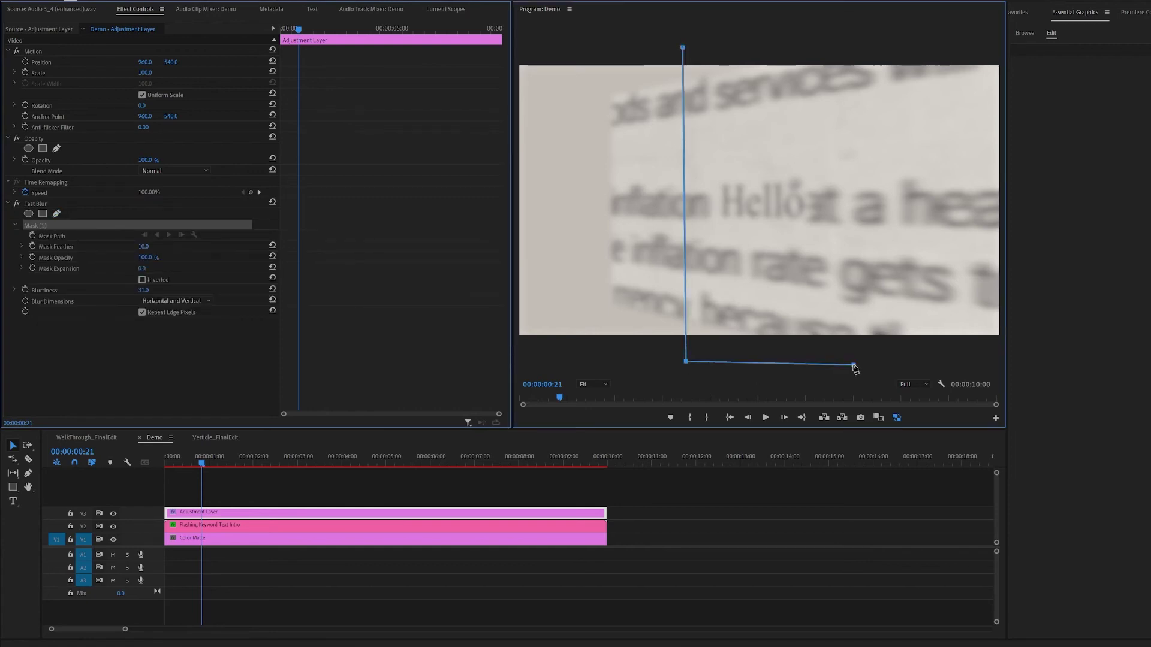
pyautogui.click(851, 41)
pyautogui.click(683, 47)
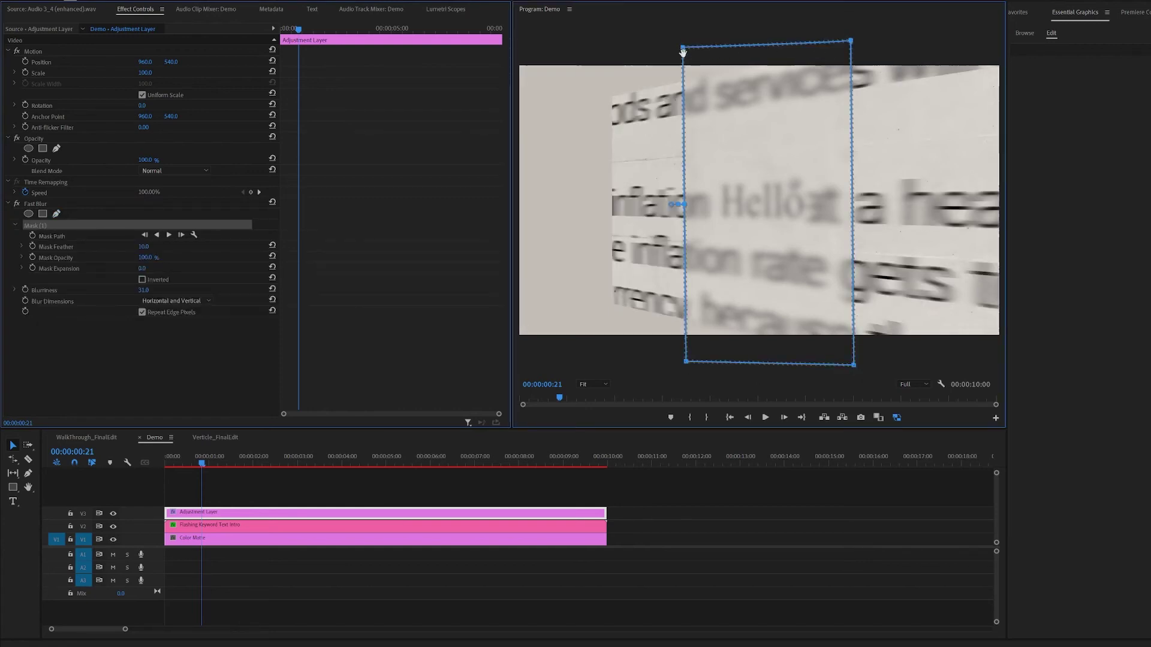
# - Set the Fast Blur mask's feather to about 163 and invert the mask
pyautogui.moveTo(144, 246); pyautogui.dragTo(220, 394)
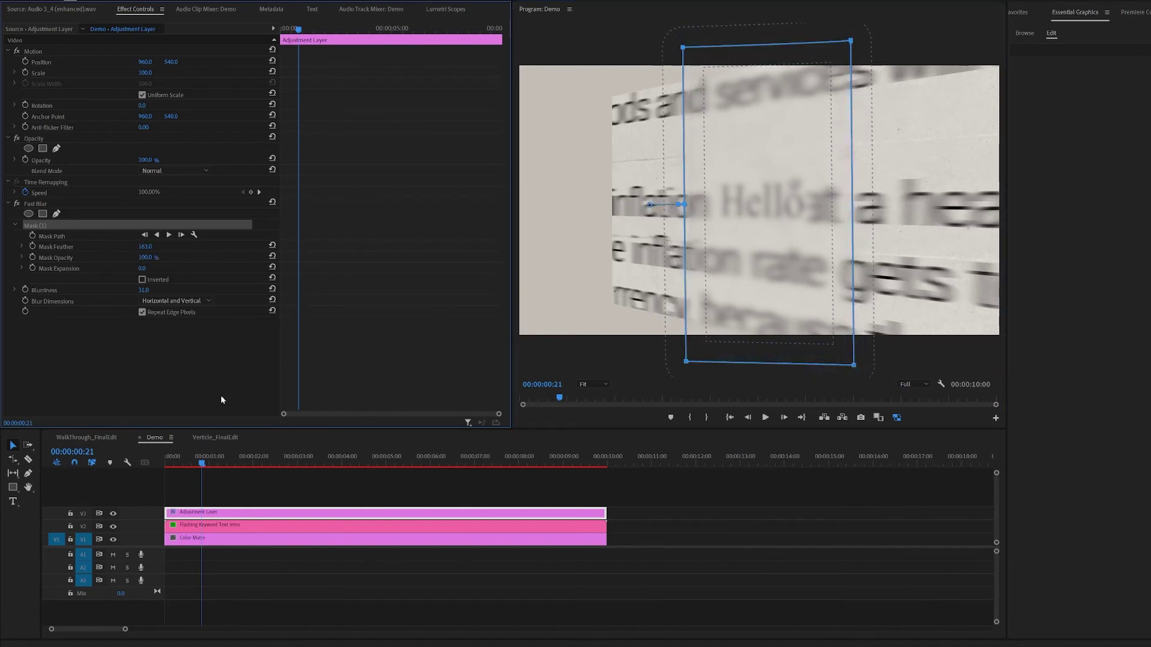
pyautogui.click(140, 280)
pyautogui.click(144, 279)
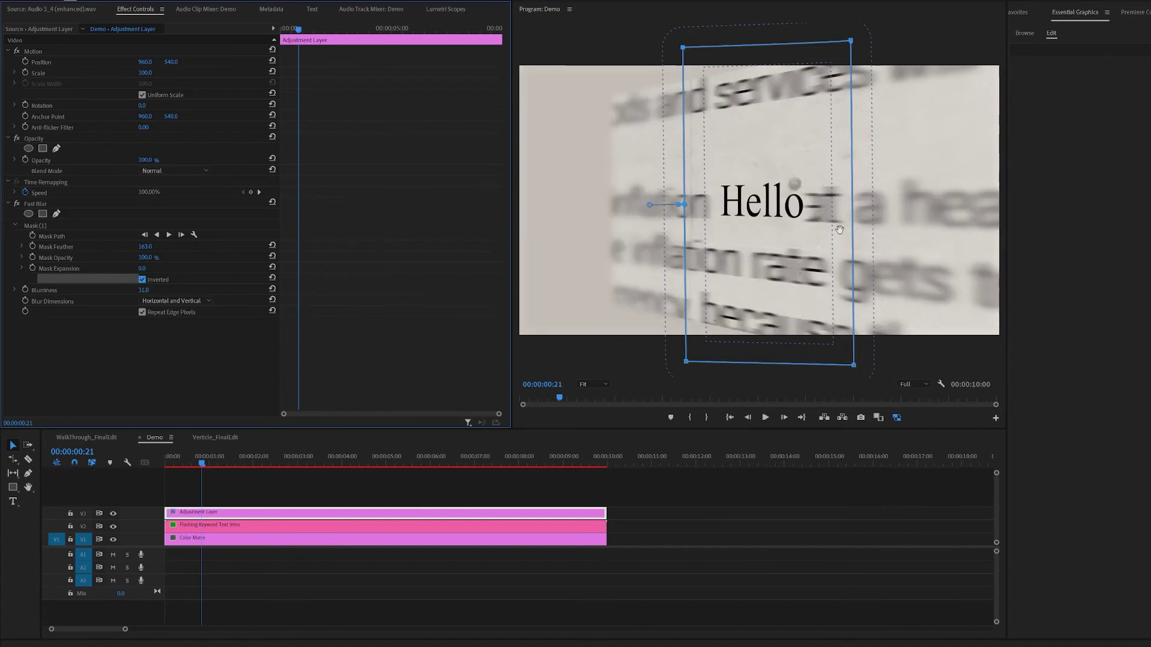
# - Scrub through the sequence to review the masked edge blur over the swivel animation
pyautogui.moveTo(216, 466); pyautogui.dragTo(358, 462)
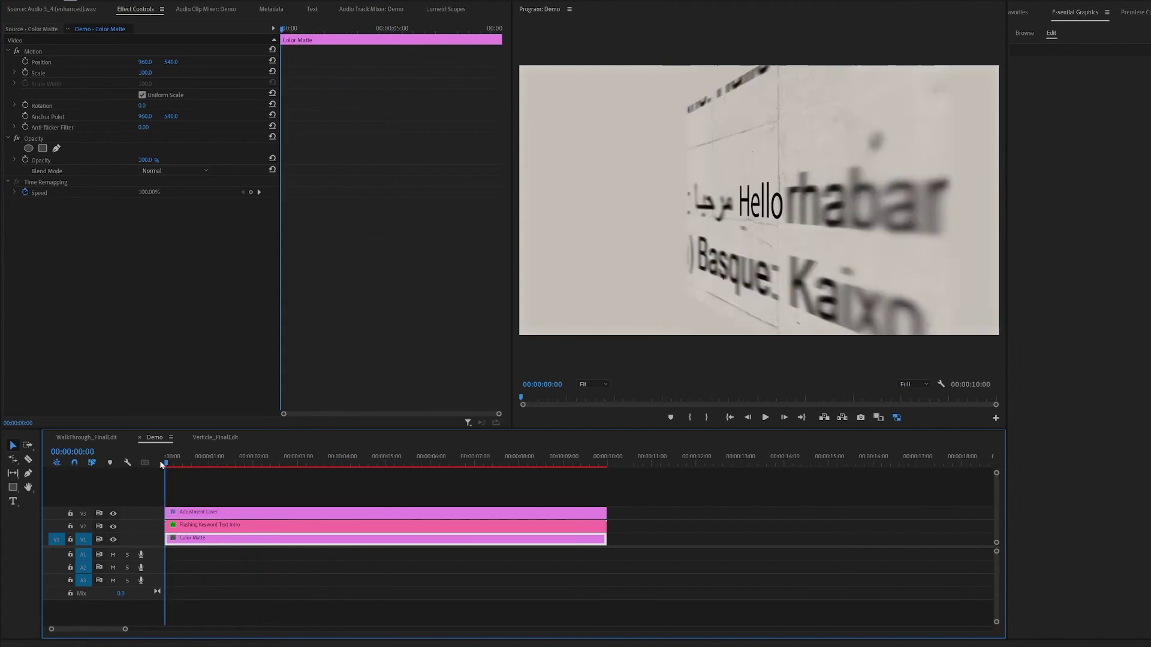
pyautogui.moveTo(166, 461); pyautogui.dragTo(267, 463)
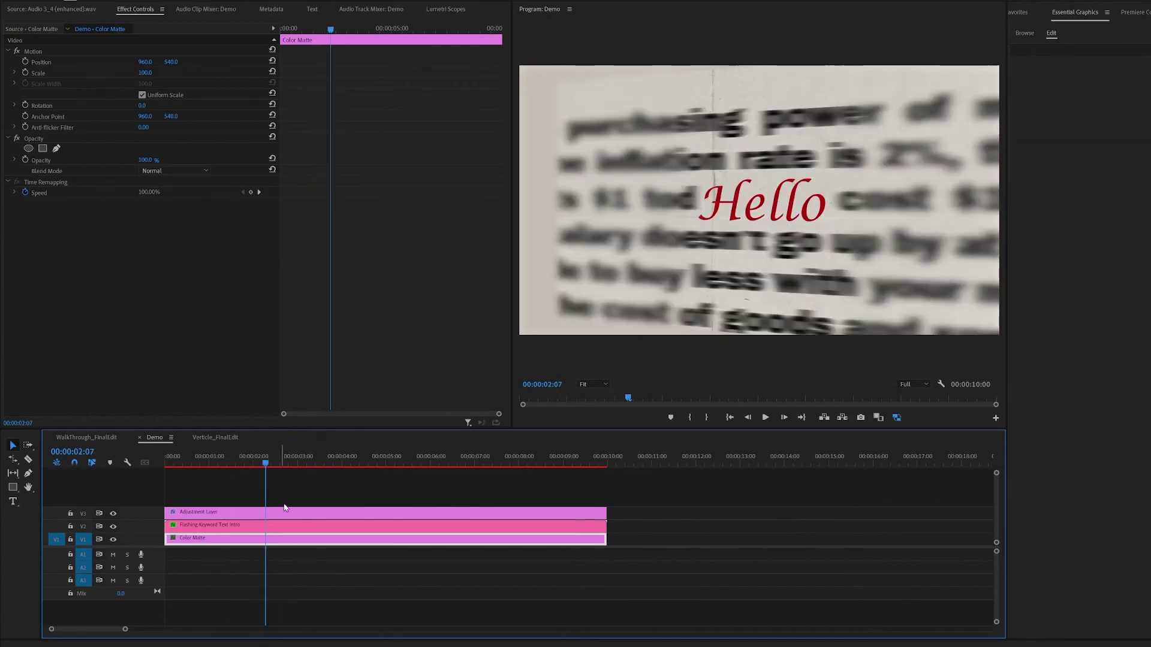
# - On the intro clip's Basic 3D effect at 00:00:02:07, set Swivel to -1.5°, Tilt to -37° and Distance to Image to -15
pyautogui.click(282, 528)
pyautogui.press('d')
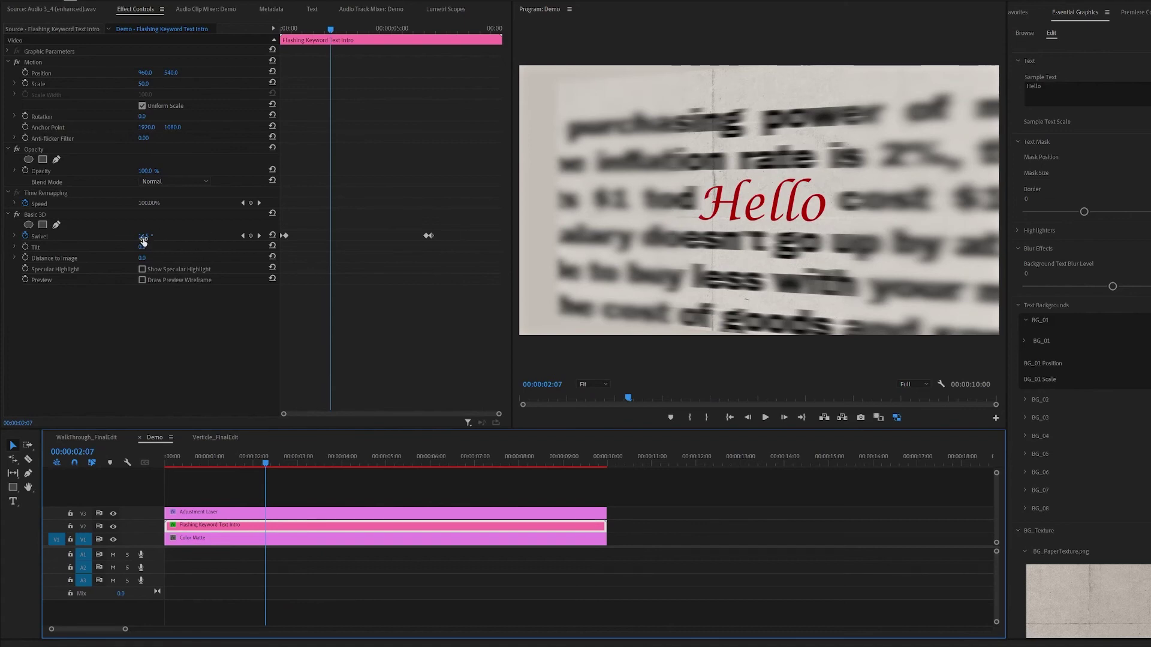
pyautogui.moveTo(142, 240); pyautogui.dragTo(172, 246)
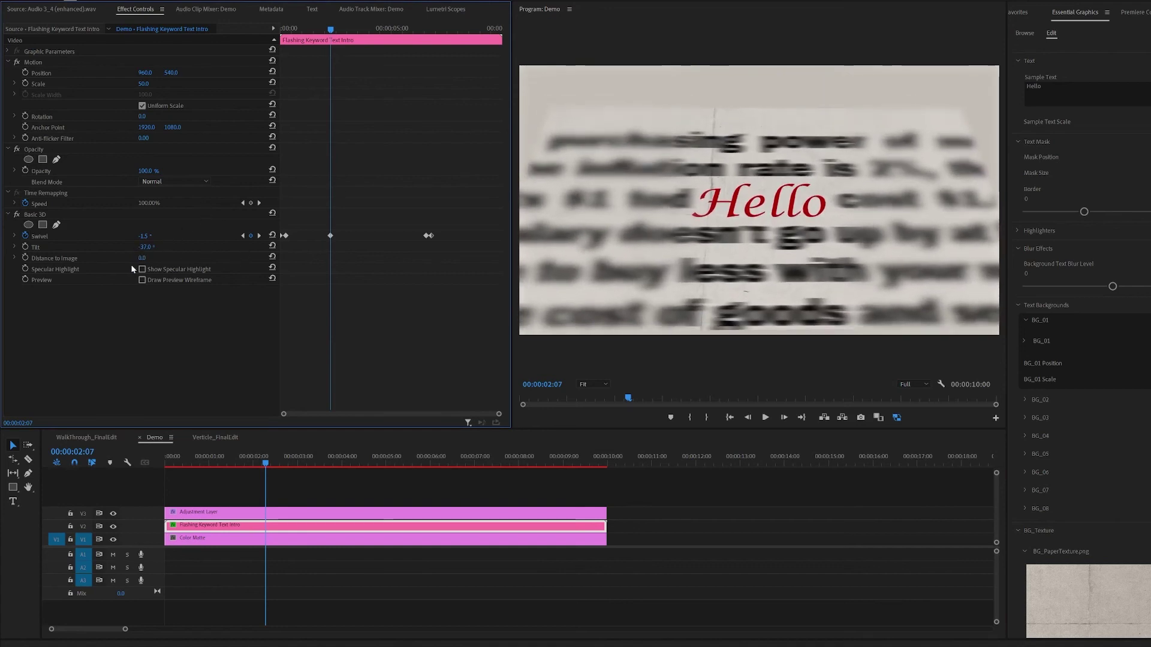
pyautogui.moveTo(142, 263); pyautogui.dragTo(158, 258)
# - Delete the existing Swivel keyframes and set Swivel to 0° at the start of the clip
pyautogui.moveTo(244, 463); pyautogui.dragTo(165, 466)
pyautogui.moveTo(459, 220); pyautogui.dragTo(324, 285)
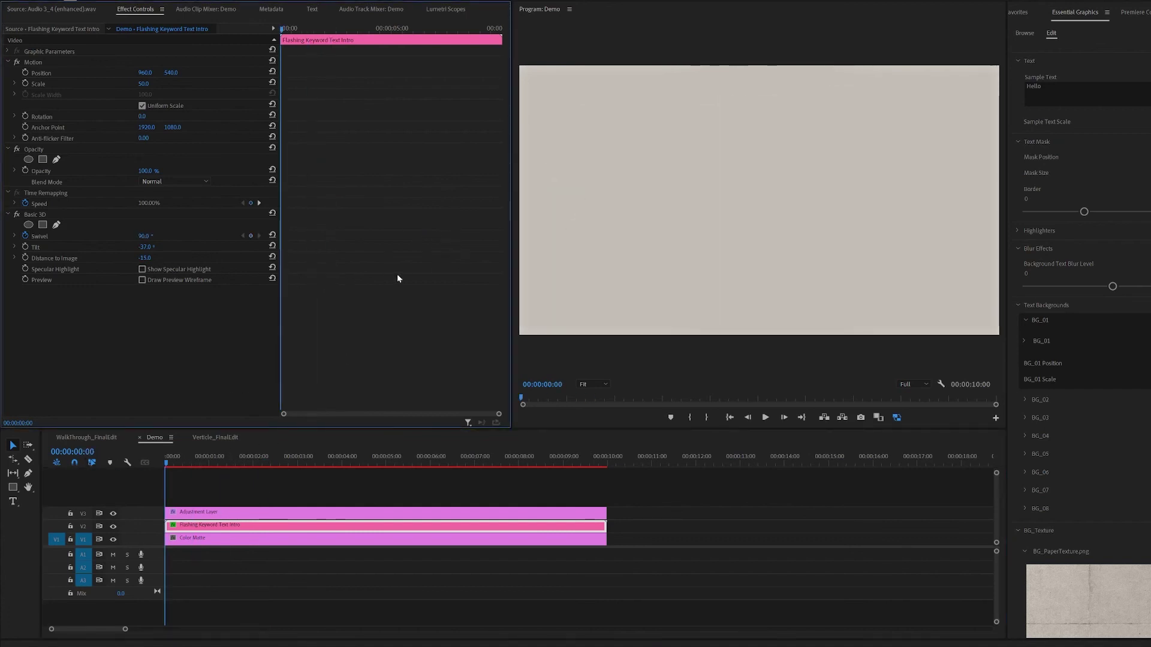
pyautogui.click(144, 236)
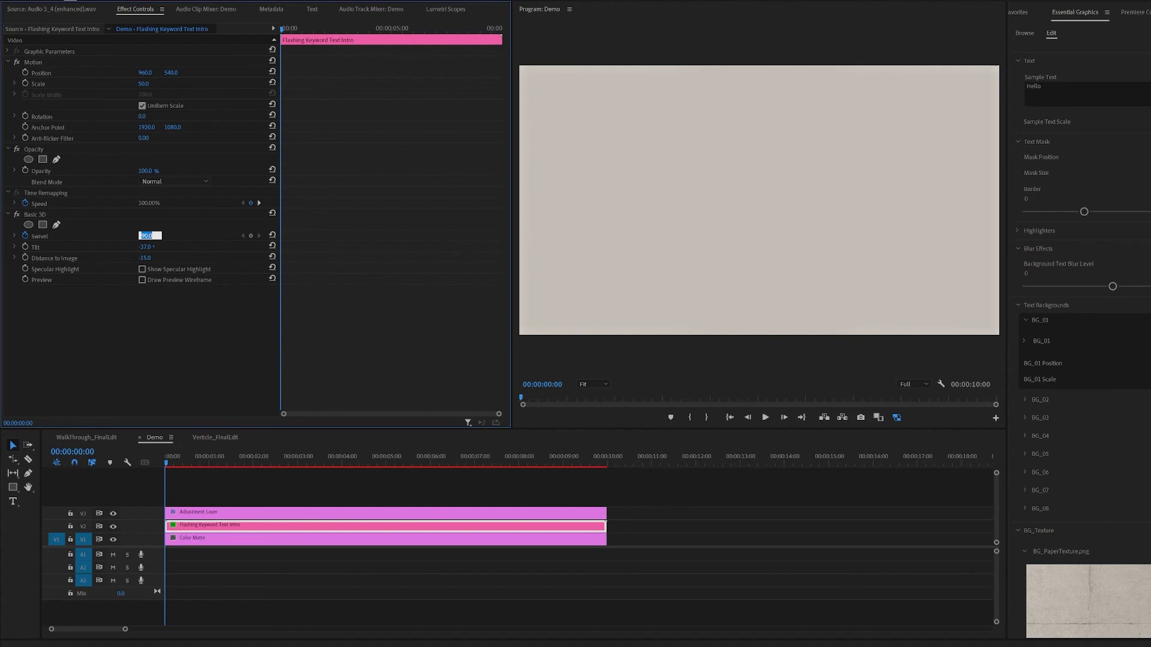
pyautogui.write('0')
pyautogui.press('Return')
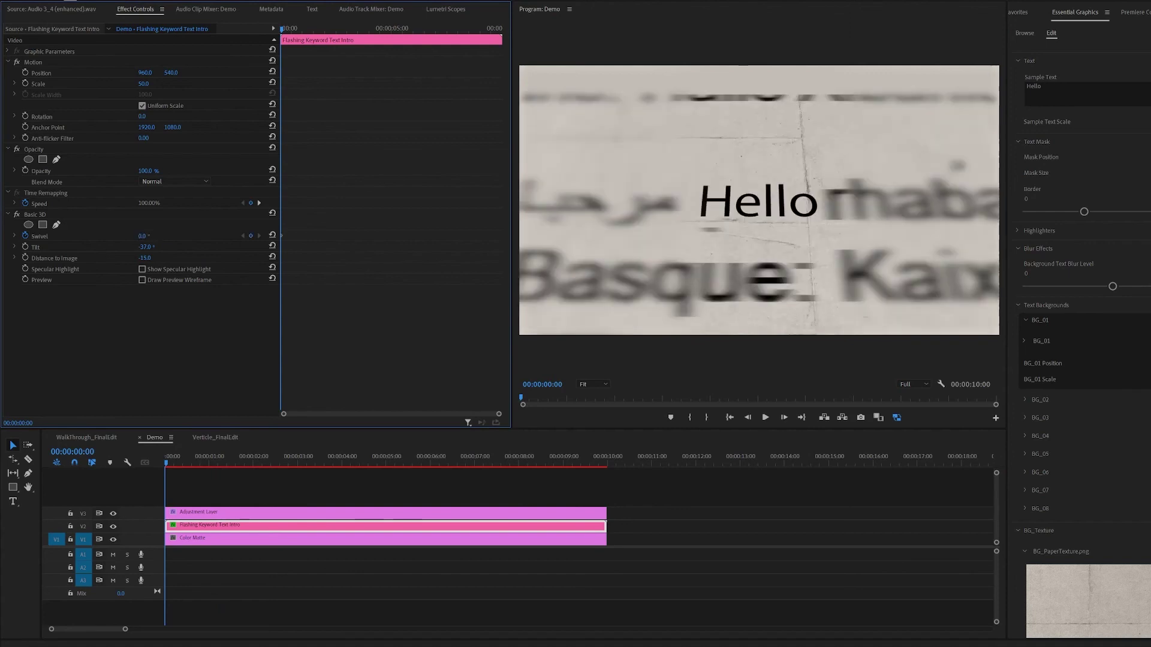
# - Keyframe Distance to Image at -15 at the clip's start and about -33.7 at 00:00:02:09
pyautogui.click(25, 258)
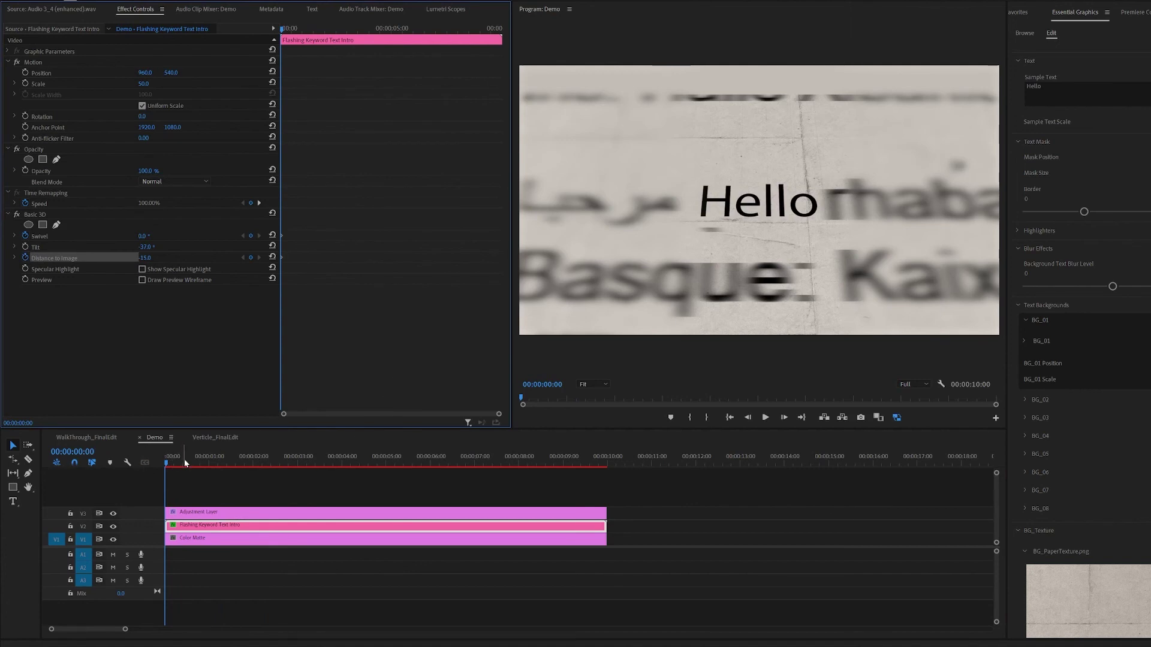
pyautogui.moveTo(185, 459); pyautogui.dragTo(269, 460)
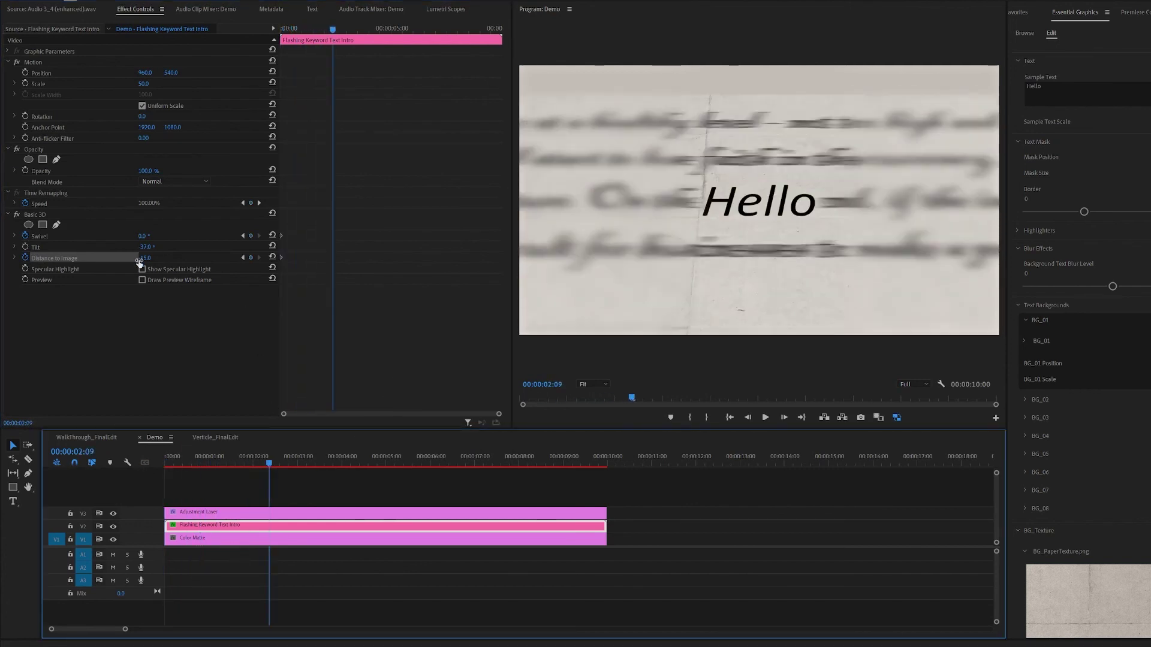
pyautogui.moveTo(145, 258); pyautogui.dragTo(35, 258)
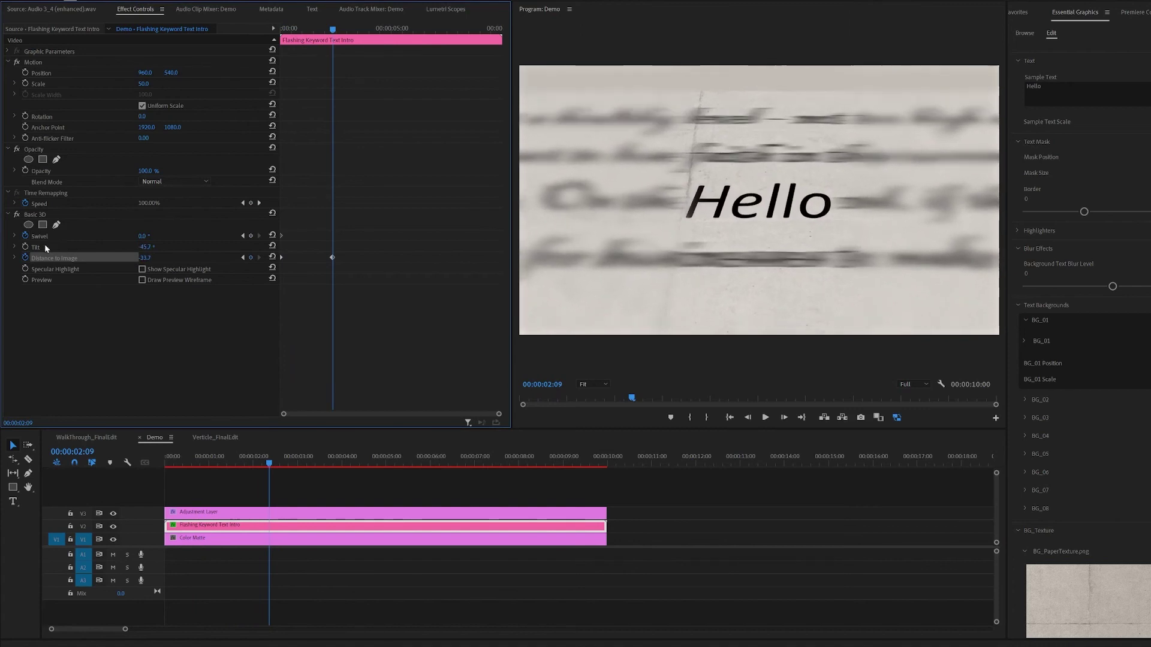
# - Keyframe Tilt at about -45.7° at 00:00:02:09 and about -41.1° at the clip's start
pyautogui.click(25, 247)
pyautogui.press('Home')
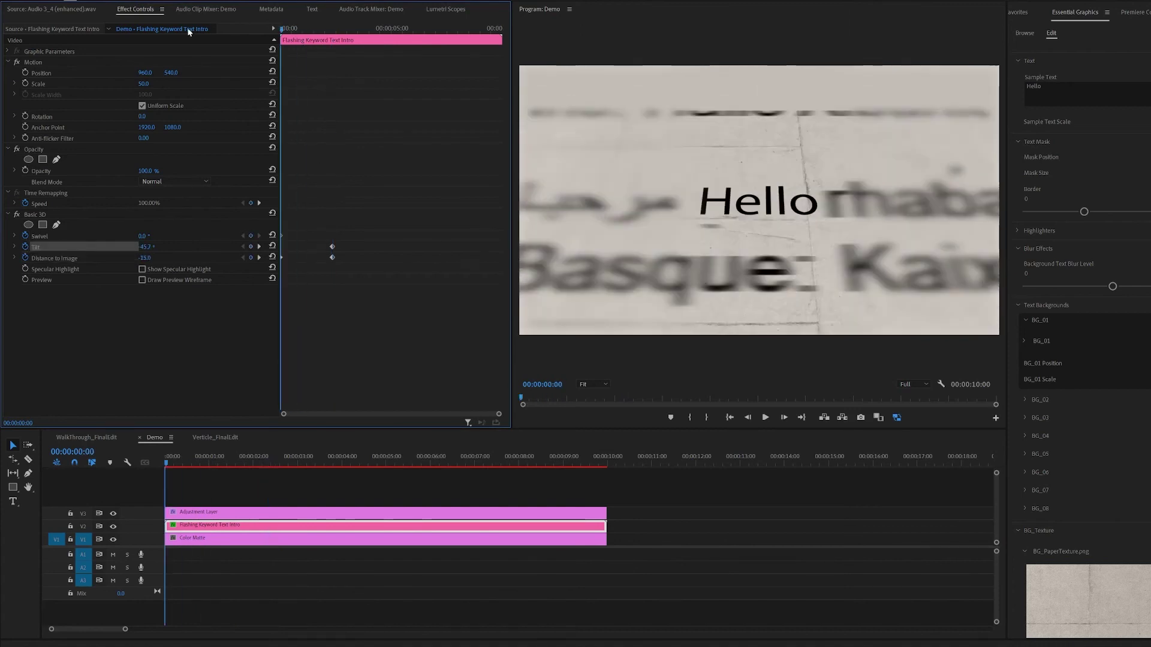
pyautogui.moveTo(148, 247); pyautogui.dragTo(149, 246)
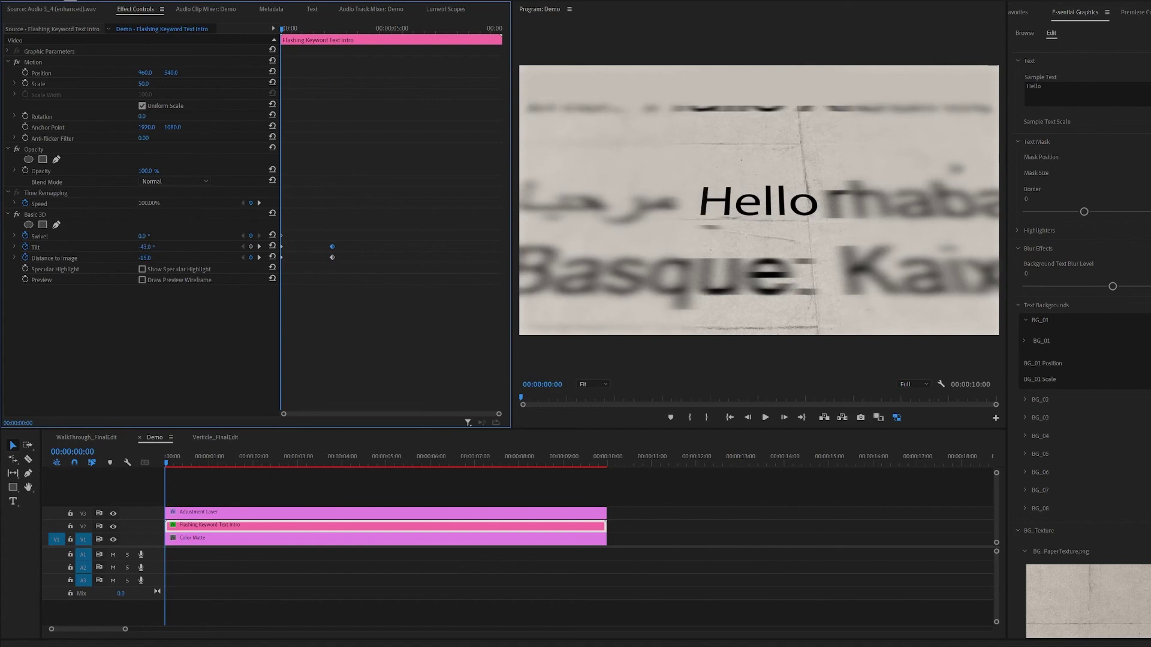
# - Play the sequence from the start to review the tilt and distance animation
pyautogui.click(146, 489)
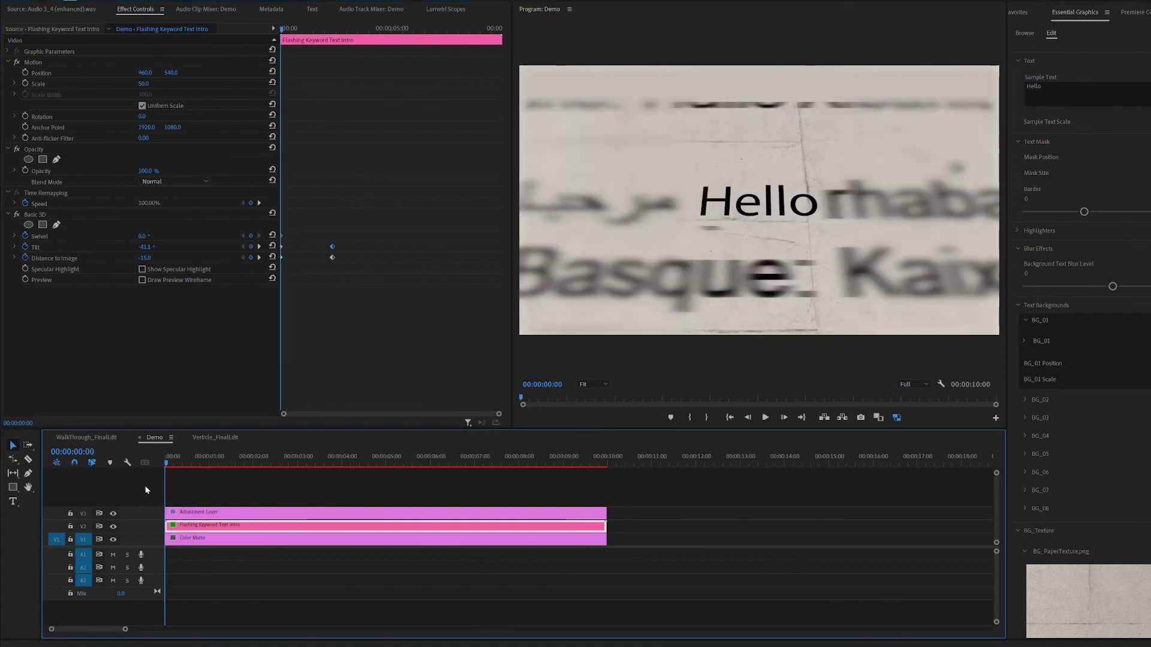
pyautogui.press('space')
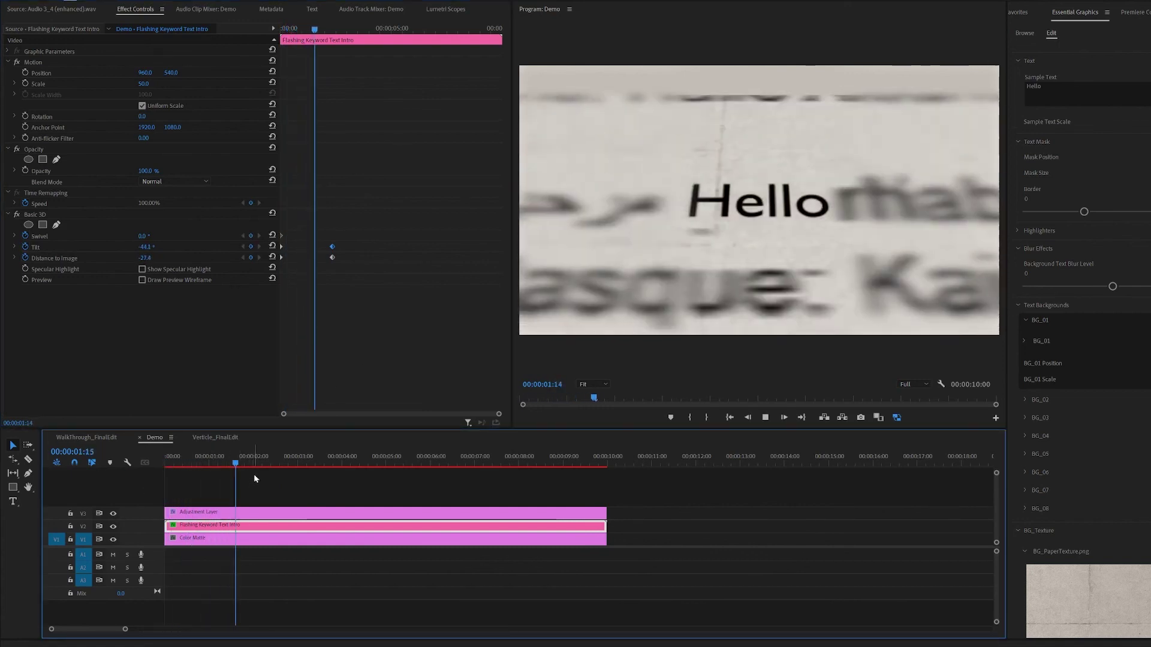
pyautogui.press('space')
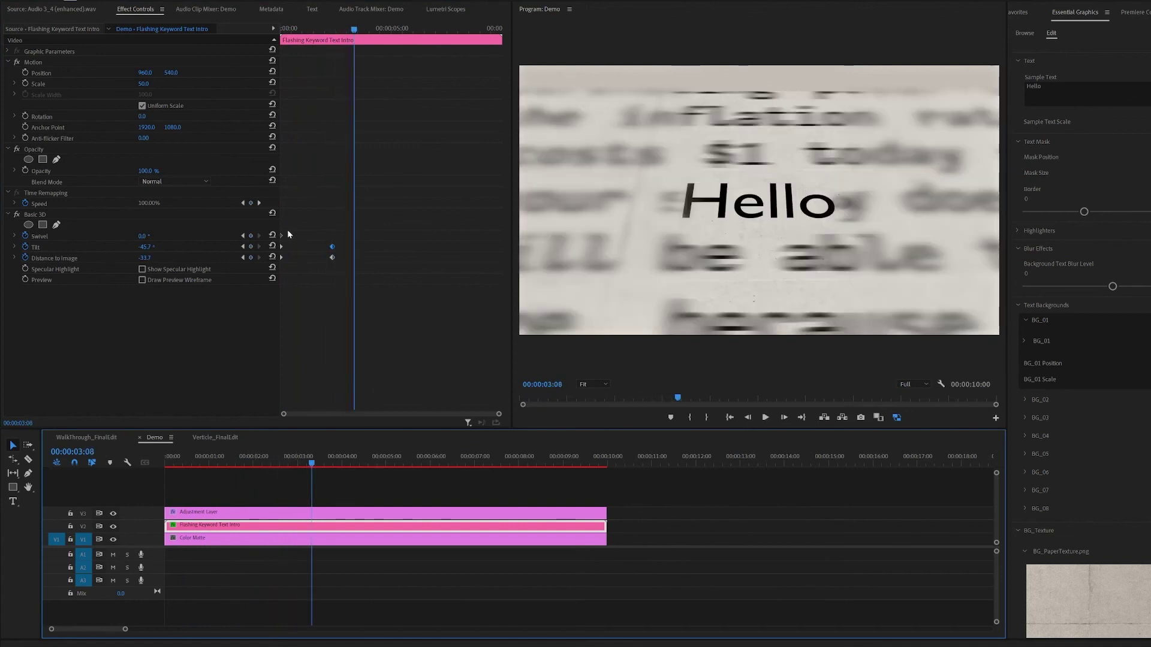
# - Move the ending Tilt and Distance to Image keyframes together to about 7.5 seconds to slow the animation
pyautogui.click(324, 225)
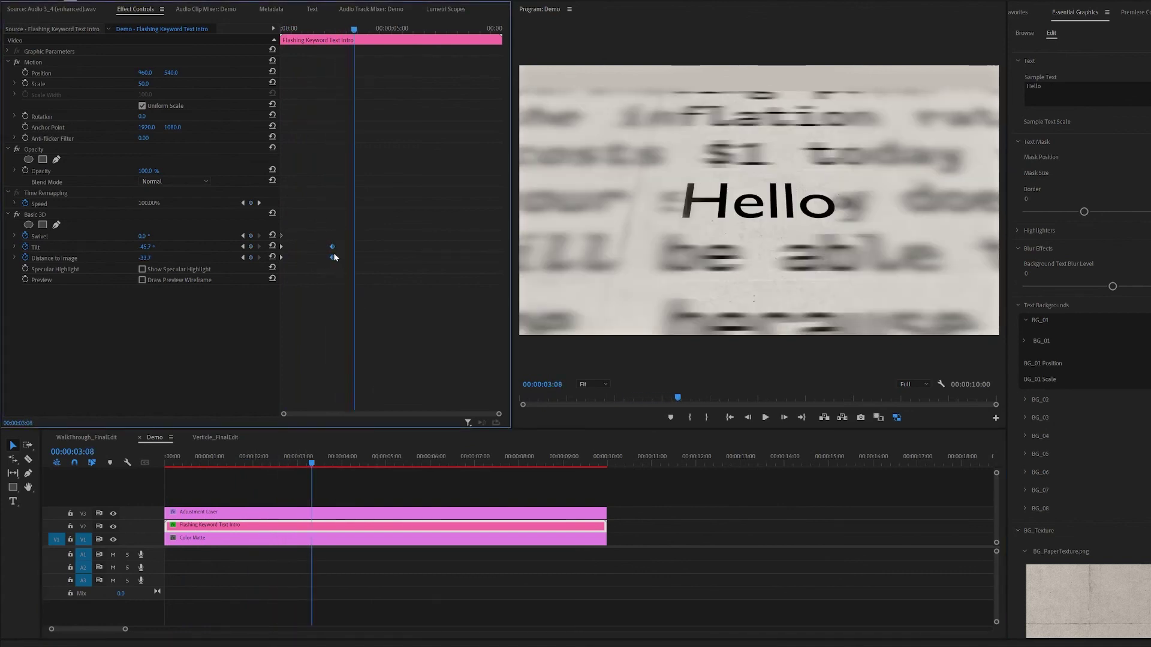
pyautogui.moveTo(334, 257); pyautogui.dragTo(449, 258)
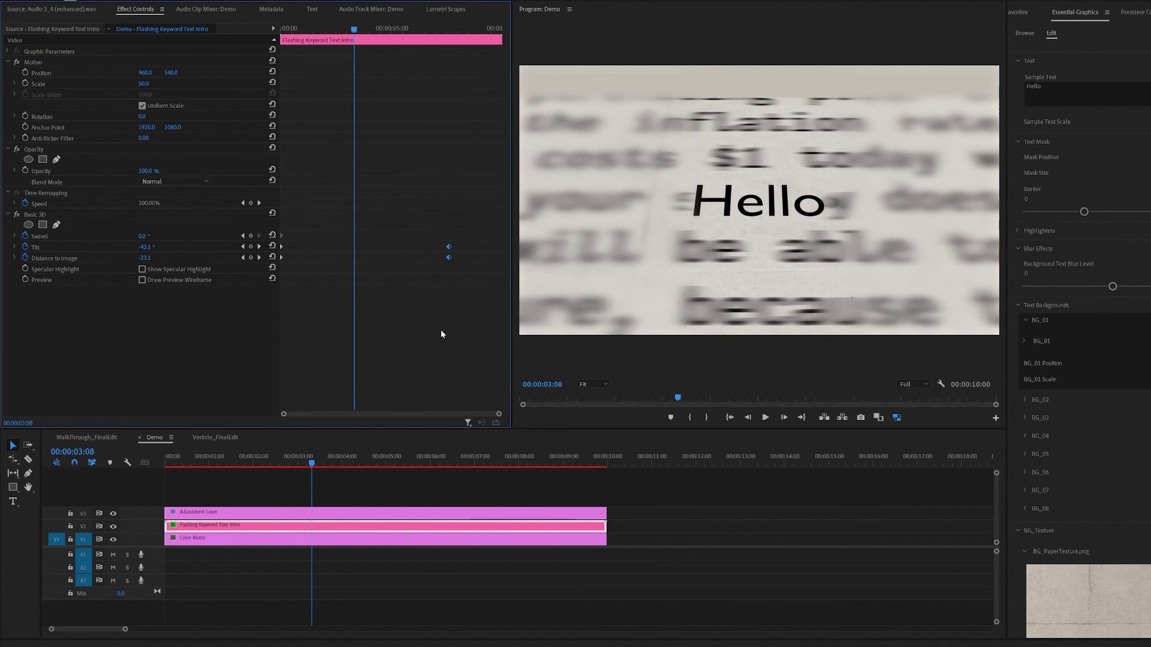
# - Scrub through the sequence to check the slower tilt and zoom movement
pyautogui.scroll(-3, 1019, 106)
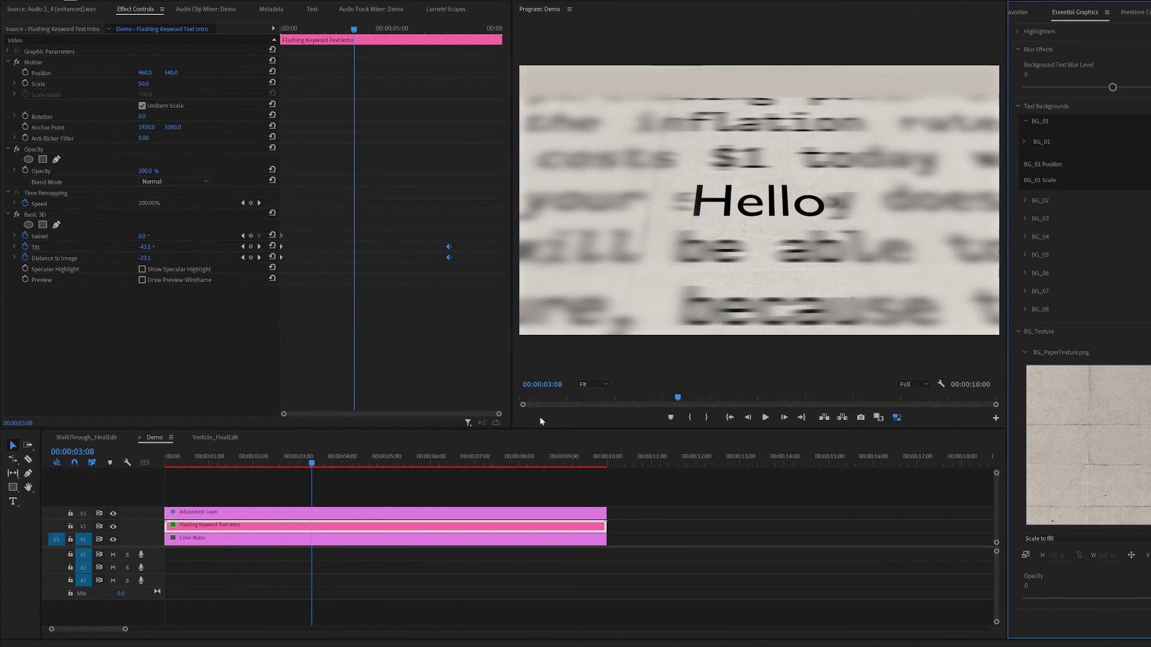
pyautogui.moveTo(410, 465); pyautogui.dragTo(464, 463)
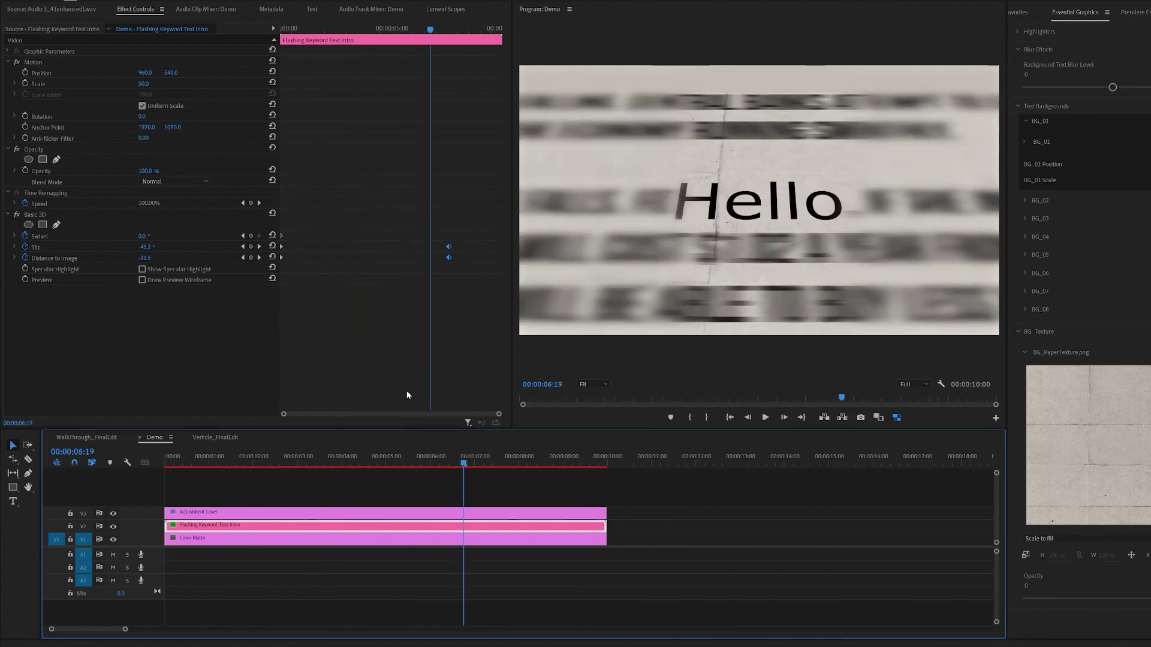
pyautogui.moveTo(348, 459); pyautogui.dragTo(264, 463)
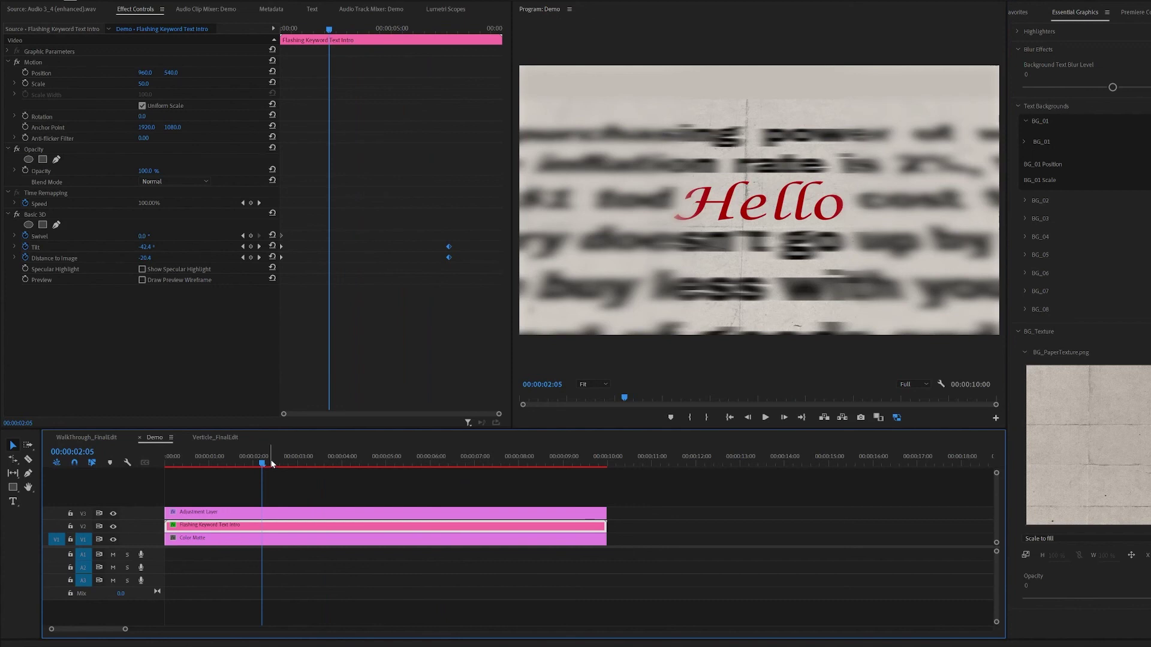
pyautogui.moveTo(289, 460); pyautogui.dragTo(402, 465)
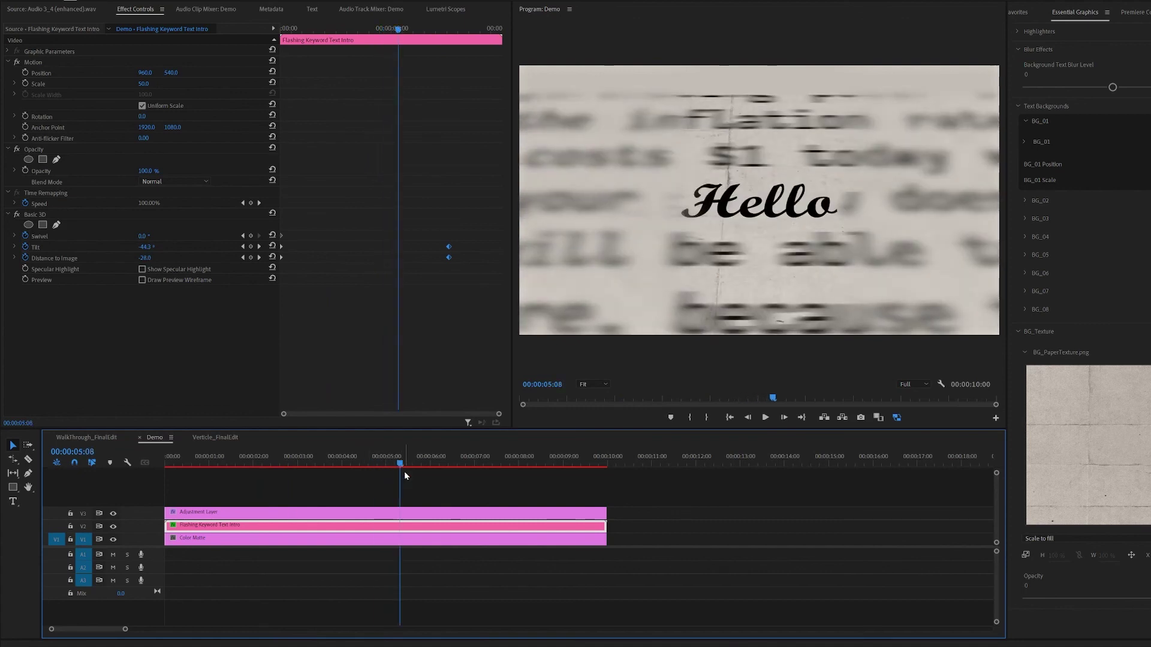